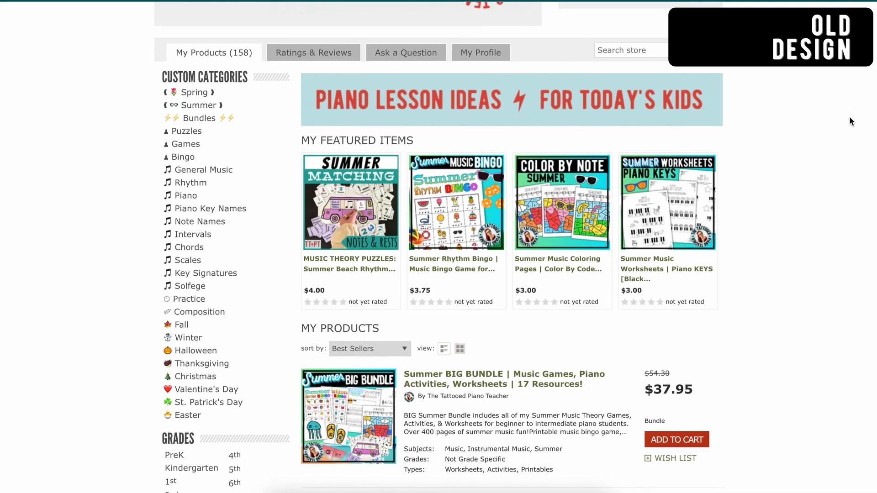
Review the old and new Teachers Pay Teachers store page layouts, from the banner and profile area to the featured resources
scroll(850, 119, "down", 6)
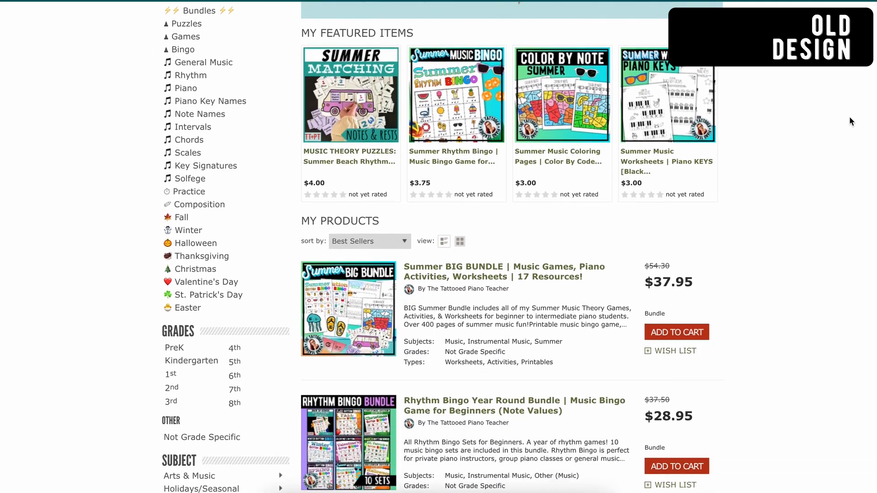
scroll(849, 119, "down", 6)
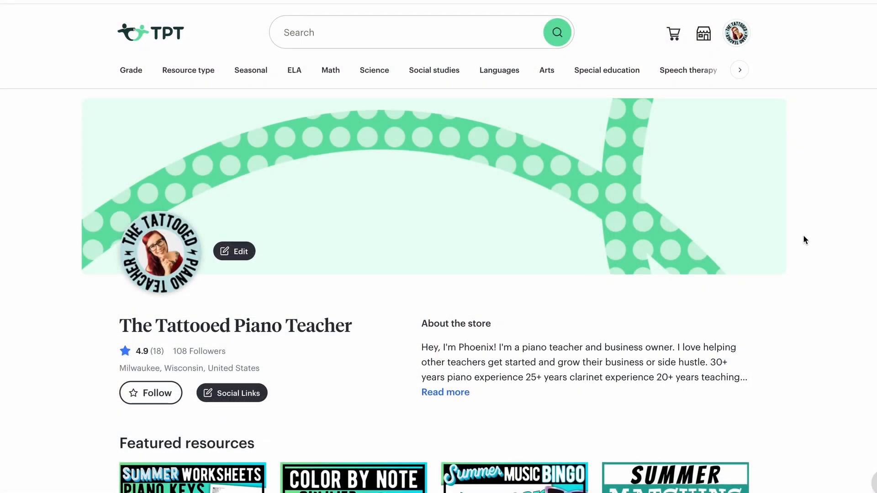
scroll(806, 237, "down", 1)
scroll(804, 236, "down", 4)
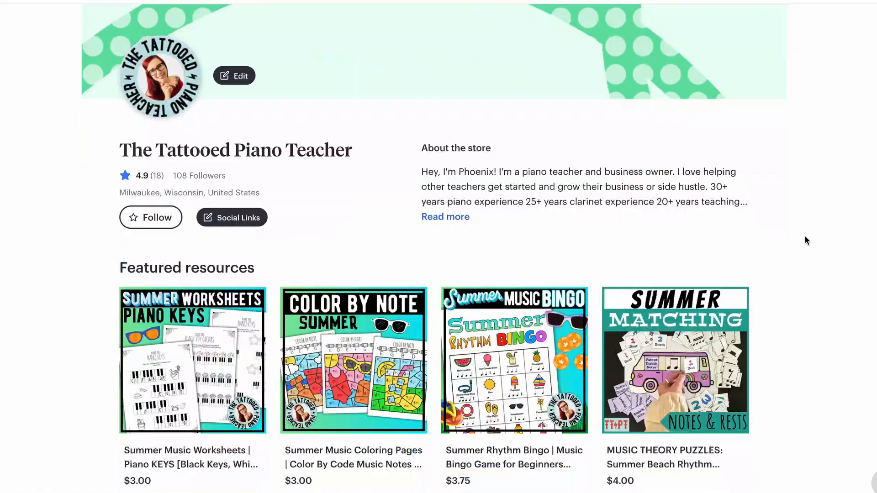
scroll(805, 236, "up", 4)
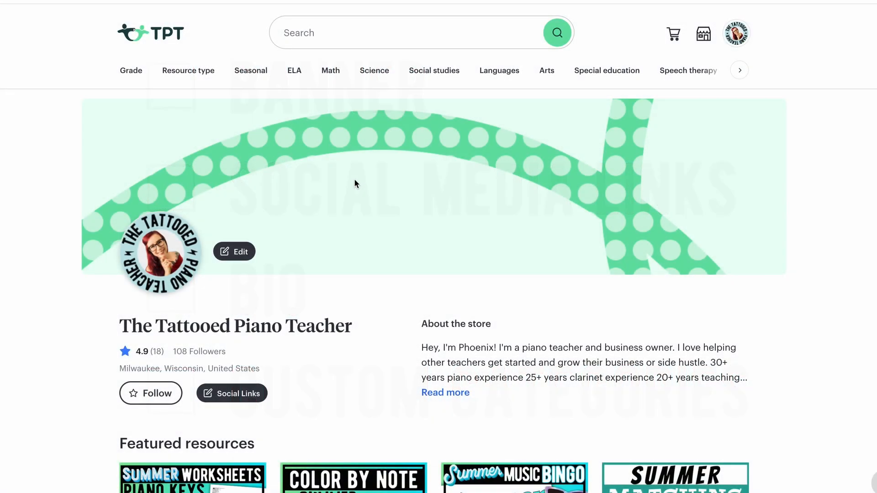
Create a blank custom-size design in Canva, 1200 px wide and 320 px high
left_click(354, 180)
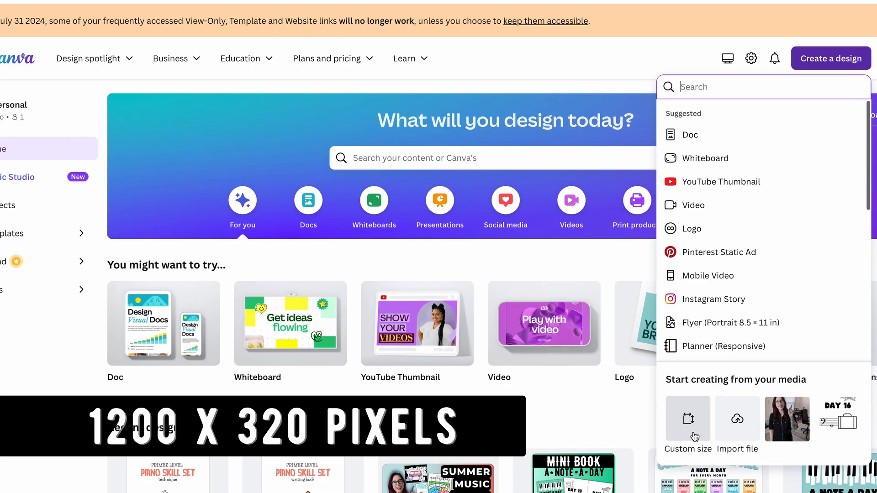
left_click(693, 434)
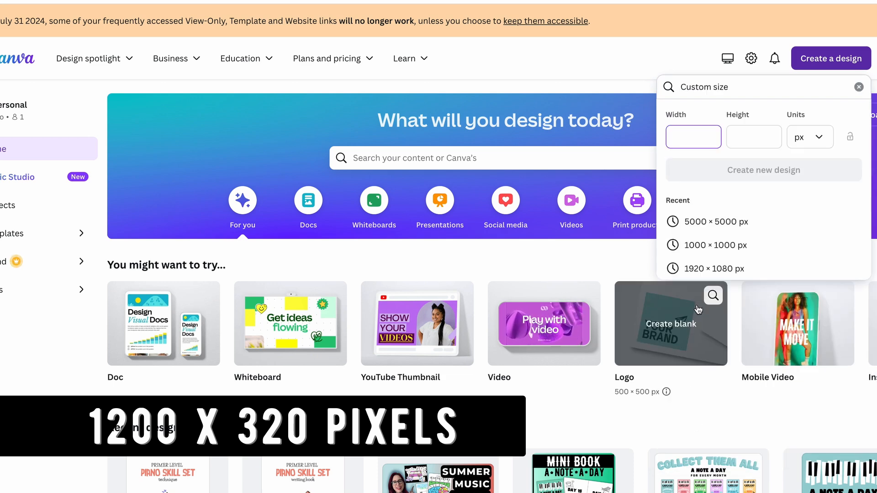
type("1200")
key("Tab")
type("320")
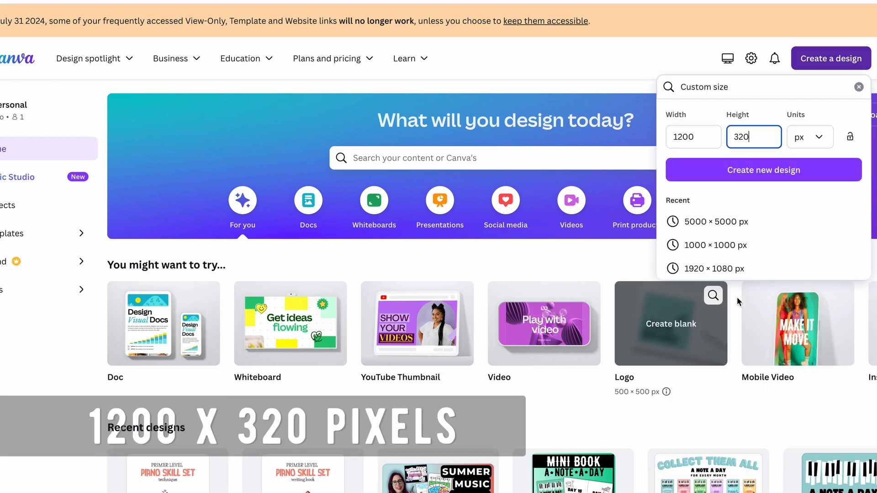
key("Return")
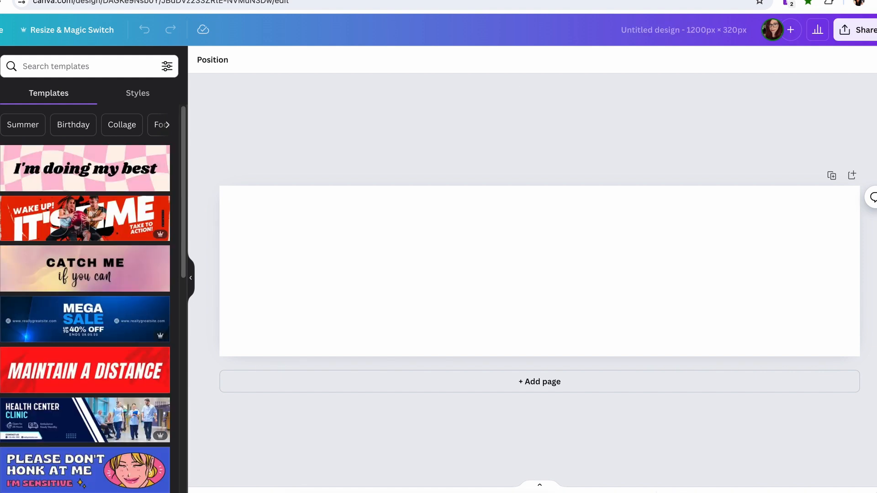
Check the profile picture's position on the store page and place a matching red placeholder circle overlapping the banner's lower edge, near its left end
left_click(434, 0)
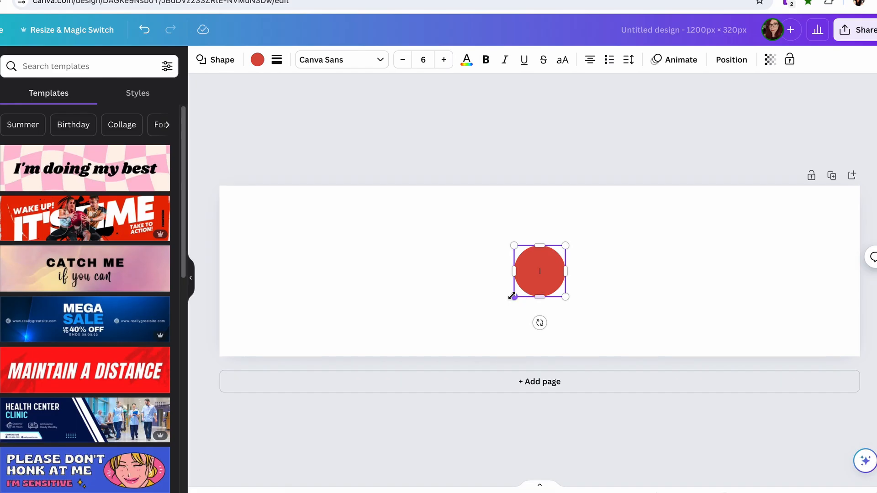
left_click_drag(511, 298, 488, 321)
left_click_drag(550, 281, 295, 338)
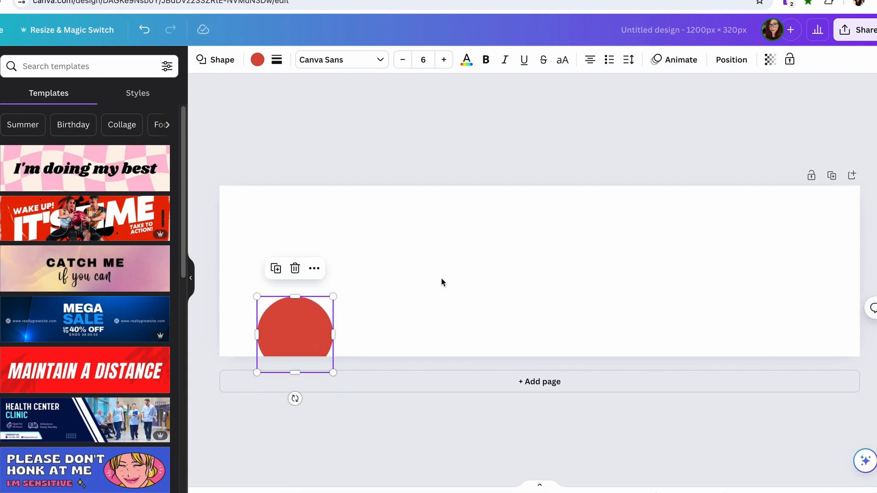
left_click(429, 246)
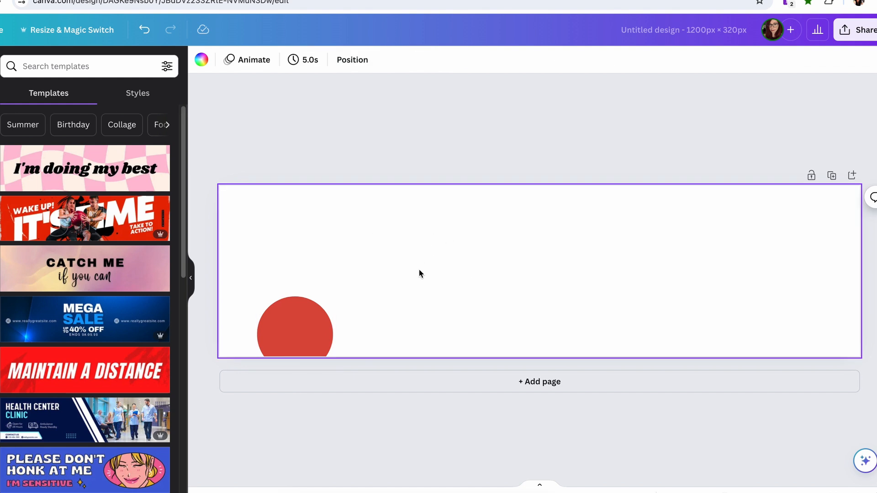
Add a red rectangle and shape it into a thin band across the full width of the banner's top edge
key("r")
left_click(635, 352)
left_click_drag(599, 271, 599, 208)
left_click_drag(540, 237, 542, 218)
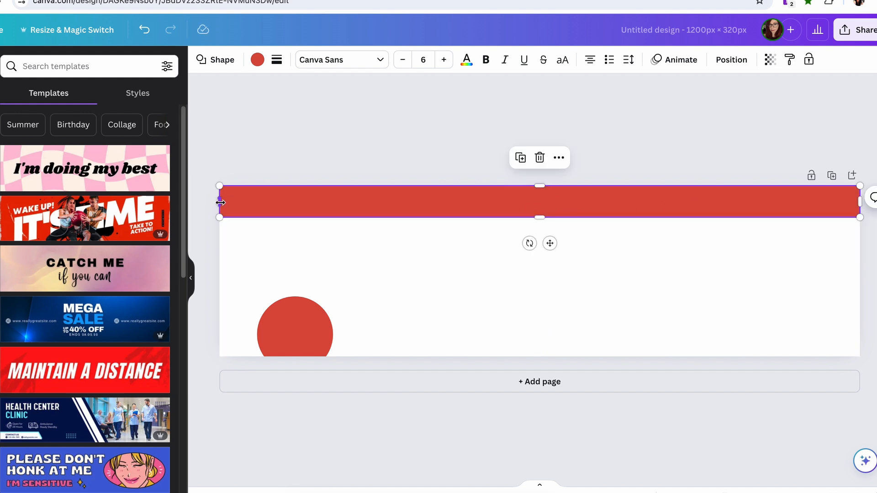
left_click(459, 269)
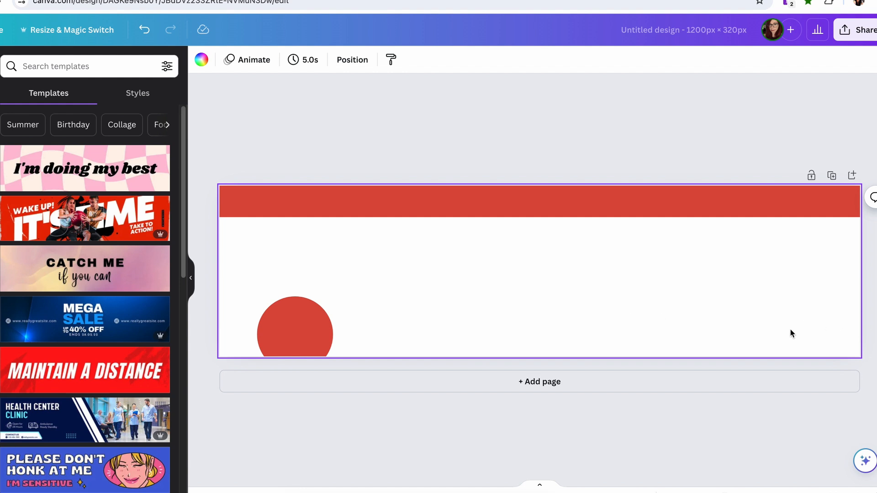
Recolor the profile placeholder circle with the very light aqua from the Brand Kit palette
left_click(298, 336)
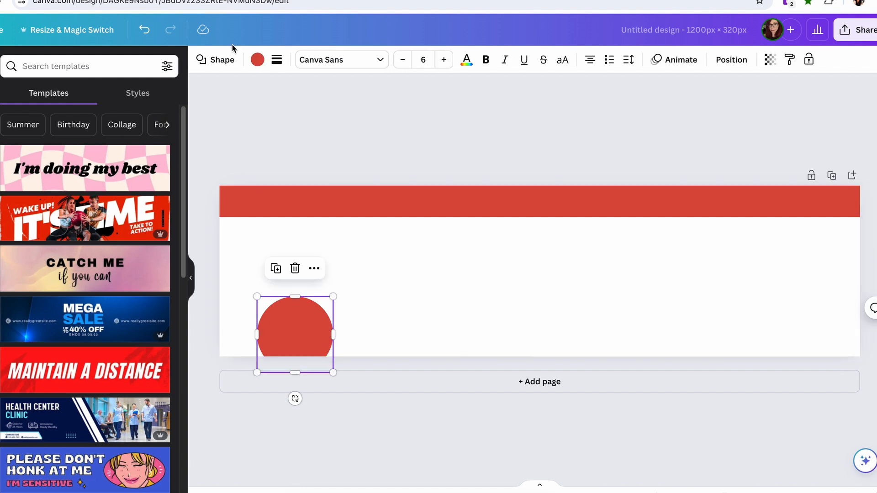
left_click(257, 60)
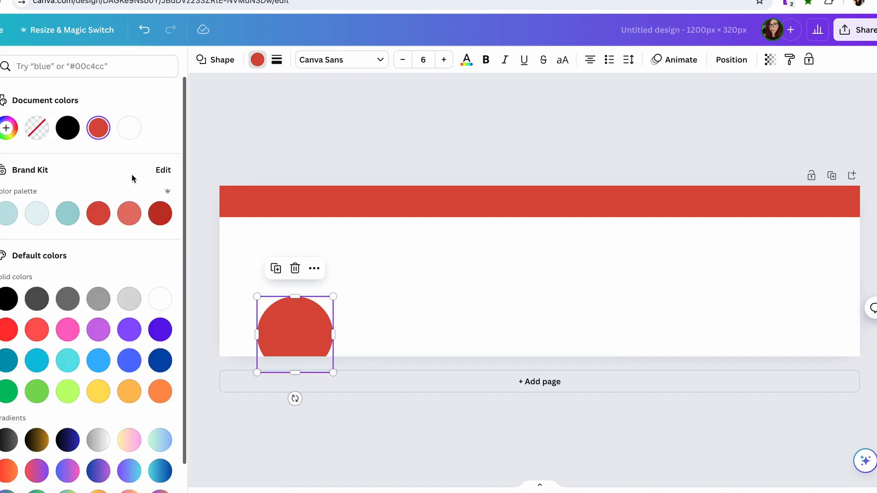
left_click(37, 213)
left_click(393, 294)
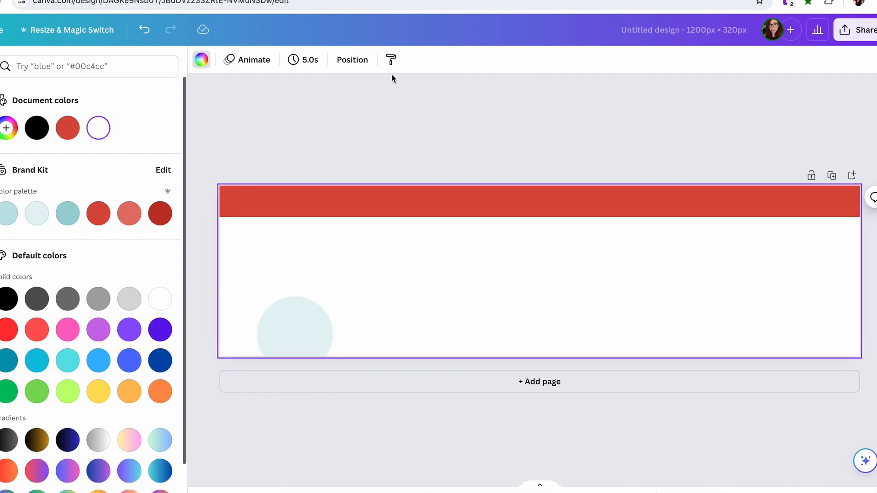
Compare with the store page, then stretch a second light red rectangle, 96 px high, across the banner and move it to the bottom edge
left_click(452, 0)
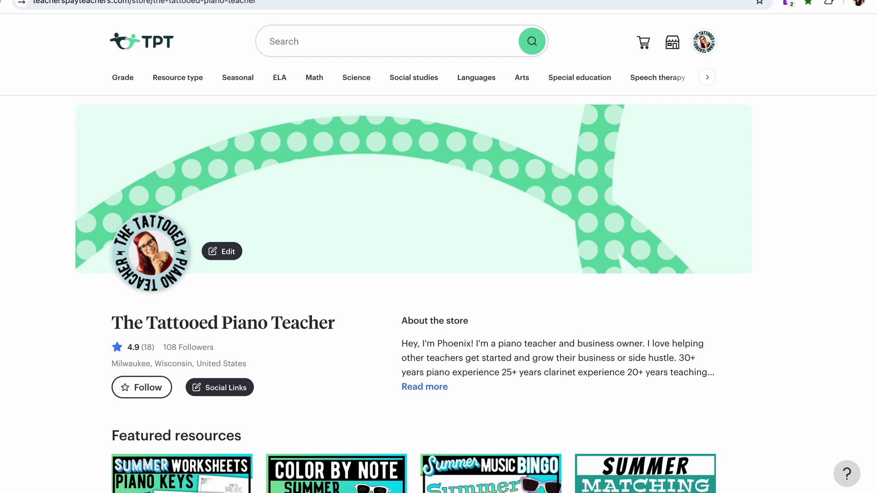
left_click(695, 0)
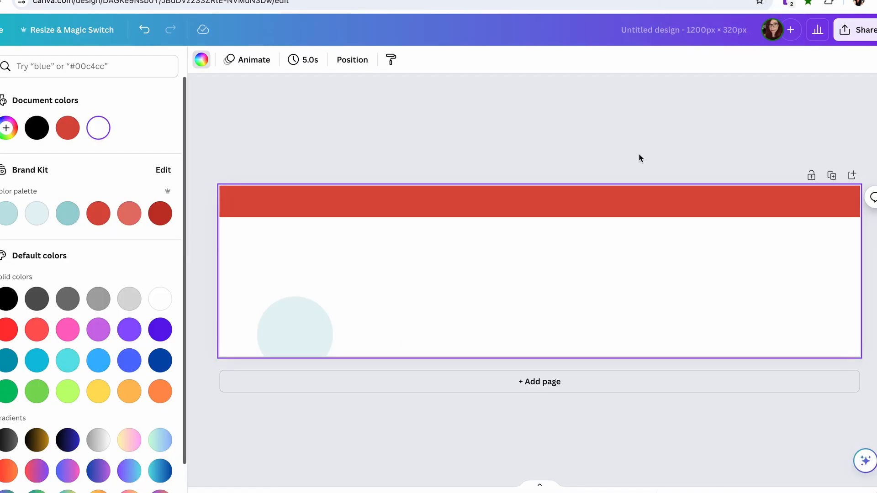
left_click_drag(222, 279, 213, 279)
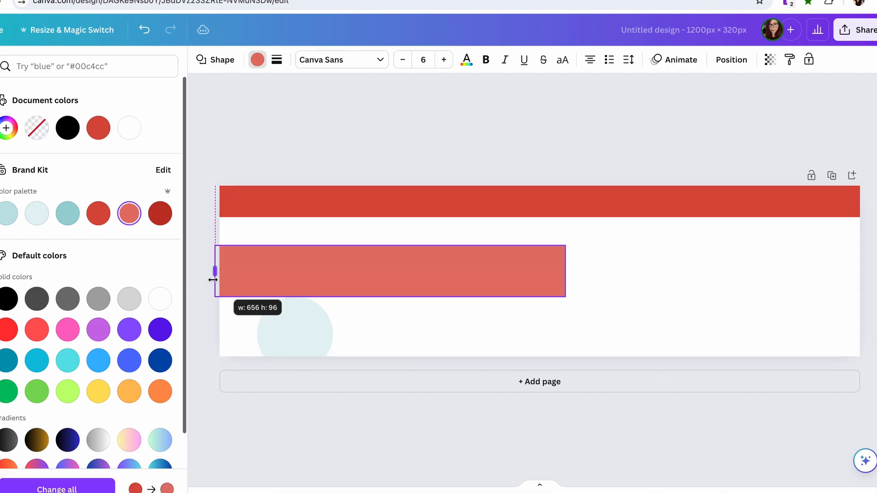
left_click_drag(565, 271, 865, 271)
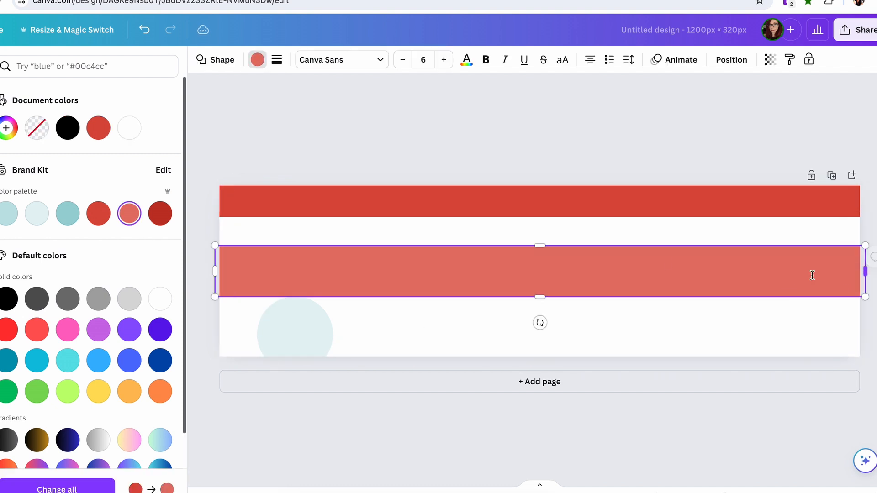
left_click(593, 337)
left_click_drag(578, 268, 579, 325)
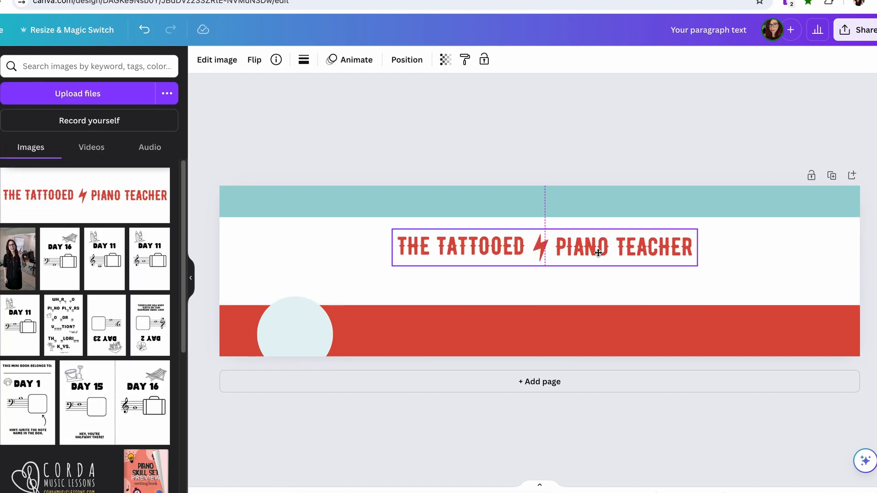
Position the red store-name logo below the teal band and widen the letter spacing of the "Piano Lesson Ideas for Today's Kids" tagline
left_click_drag(599, 252, 600, 254)
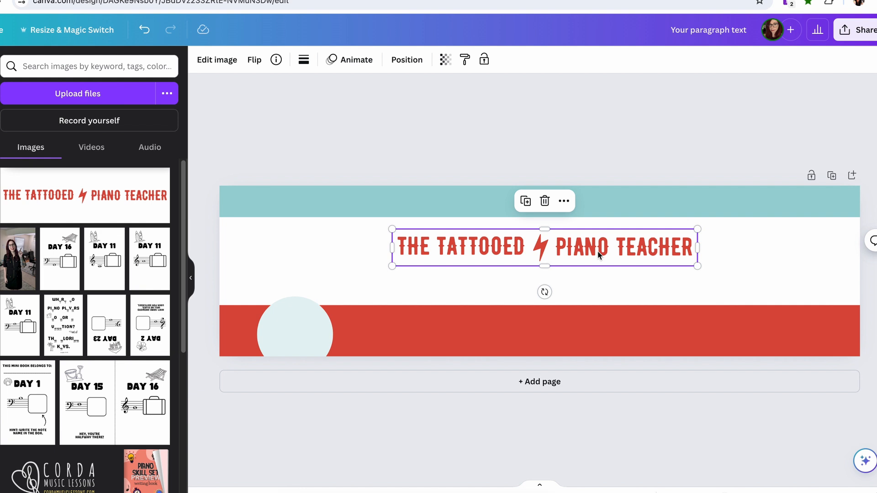
left_click(573, 123)
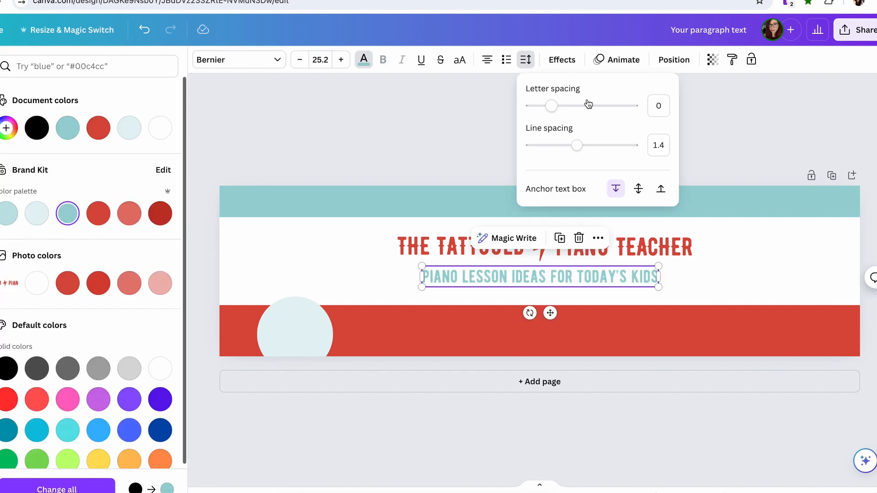
left_click_drag(550, 106, 568, 106)
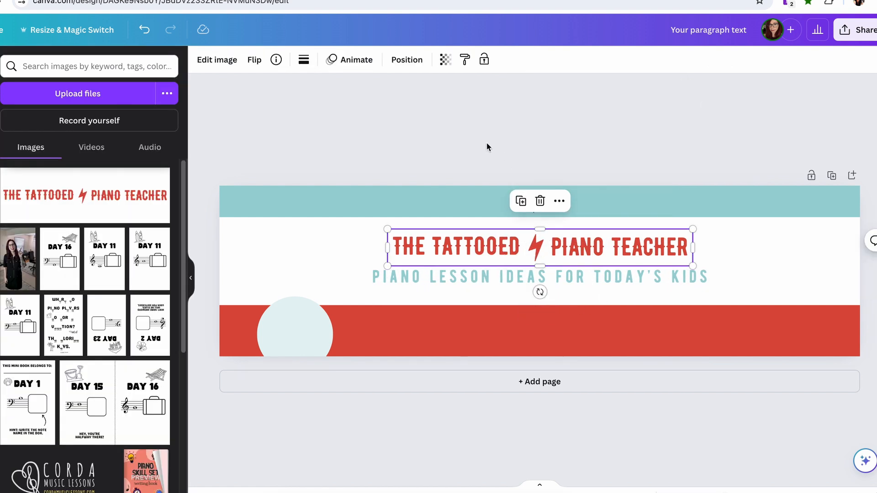
Replace the red logo image with the black "The Tattooed Piano Teacher" text and lightning bolt, centered above the tagline
key("Delete")
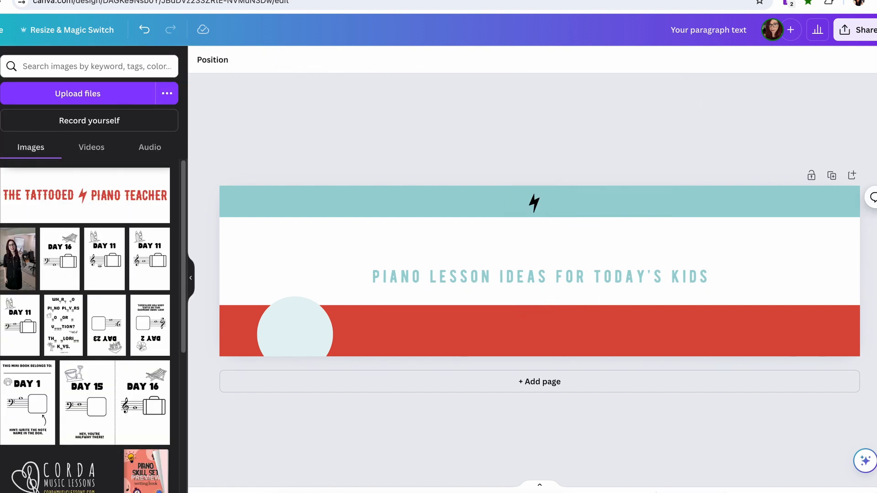
key("ctrl+z")
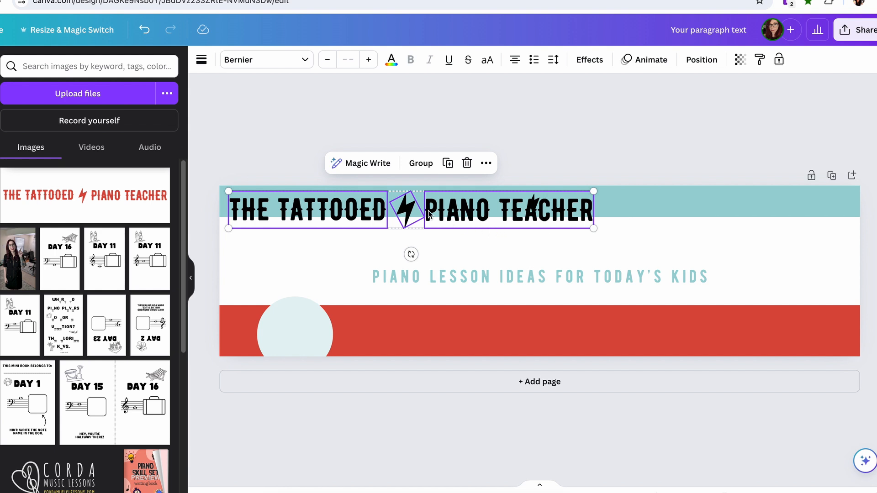
left_click_drag(408, 211, 534, 248)
Change the banner's bottom band to black, #000000
left_click(500, 331)
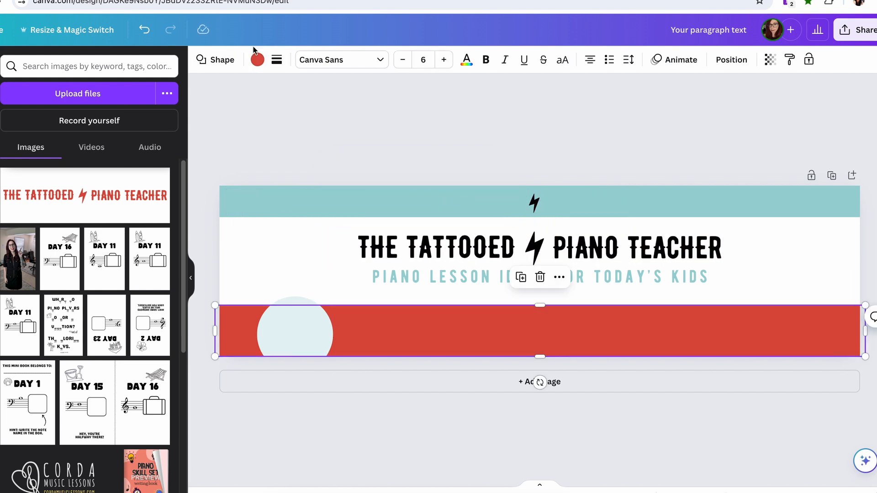
left_click(257, 60)
left_click(67, 128)
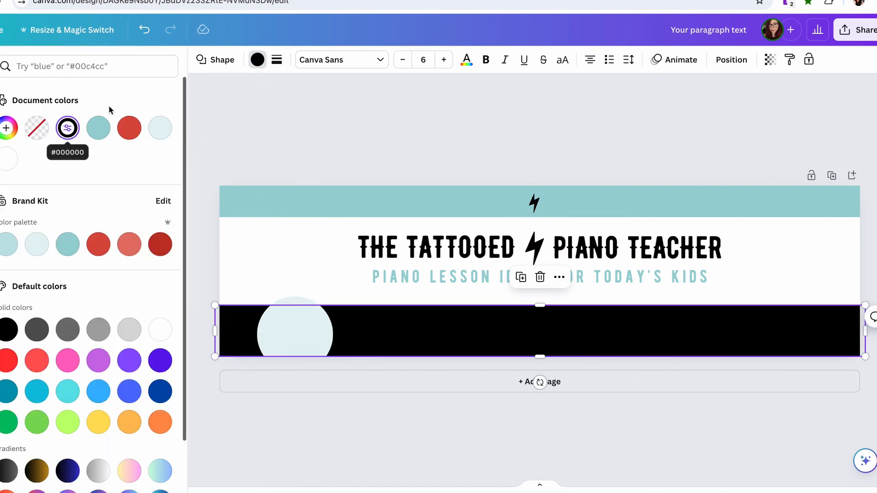
left_click(378, 133)
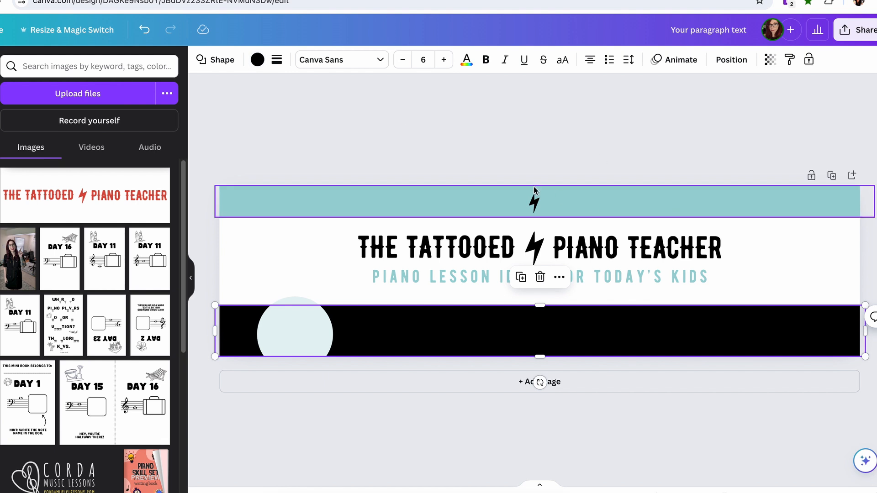
Turn the small lightning bolt in the teal band white and duplicate it so three bolts are spread across the band
left_click(535, 201)
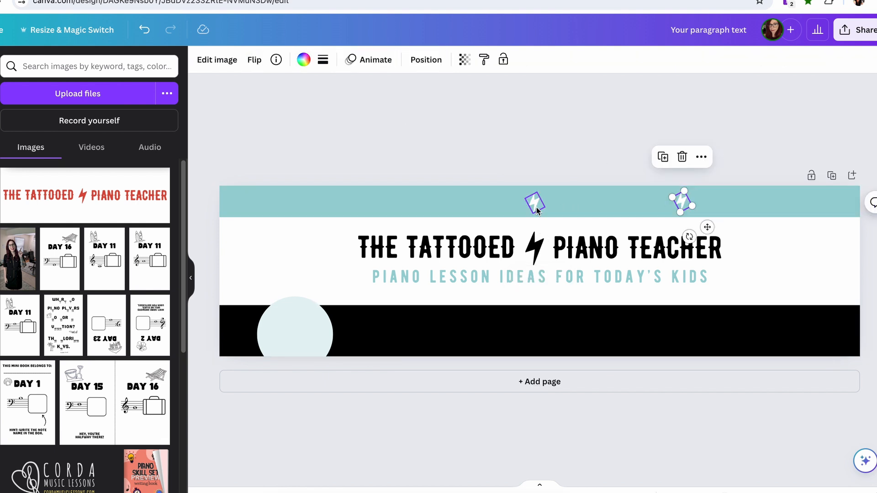
left_click(536, 205)
key("super+d")
left_click_drag(546, 213, 369, 201)
left_click(534, 200)
left_click(686, 206)
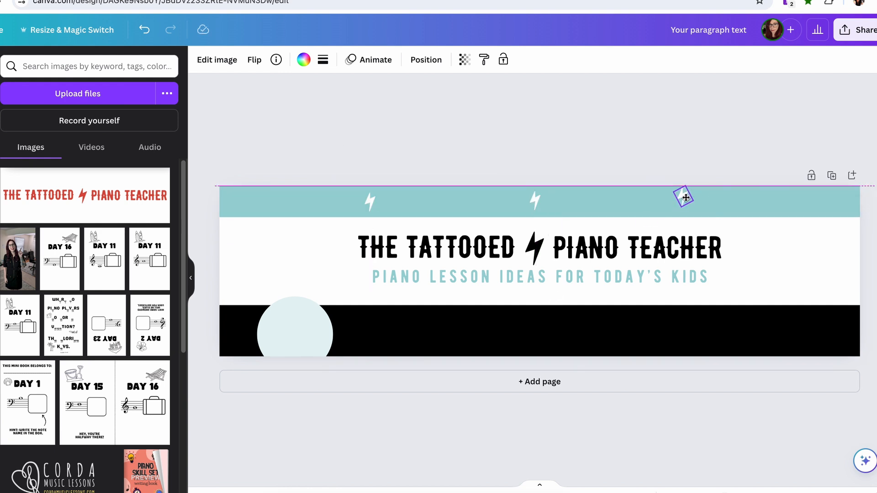
Center the row of Music Theory, Piano Lessons, Games, Activities and Worksheets labels with their lightning bolts within the teal band
left_click(434, 106)
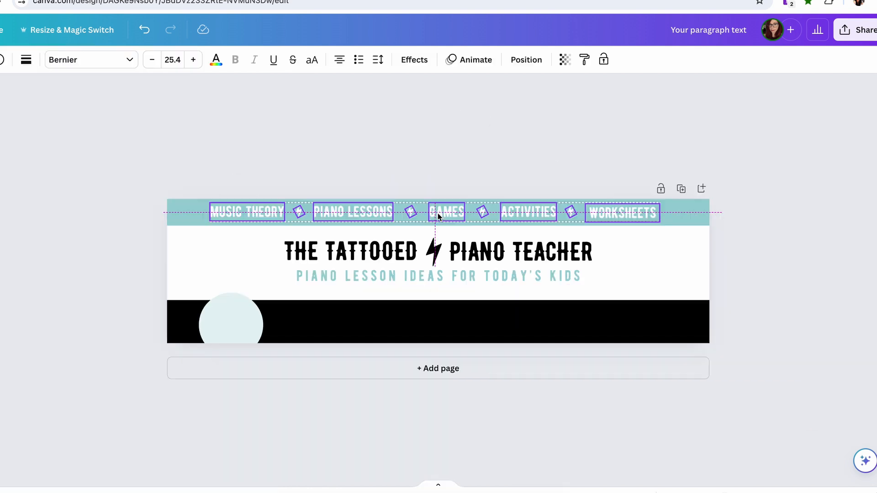
left_click(371, 126)
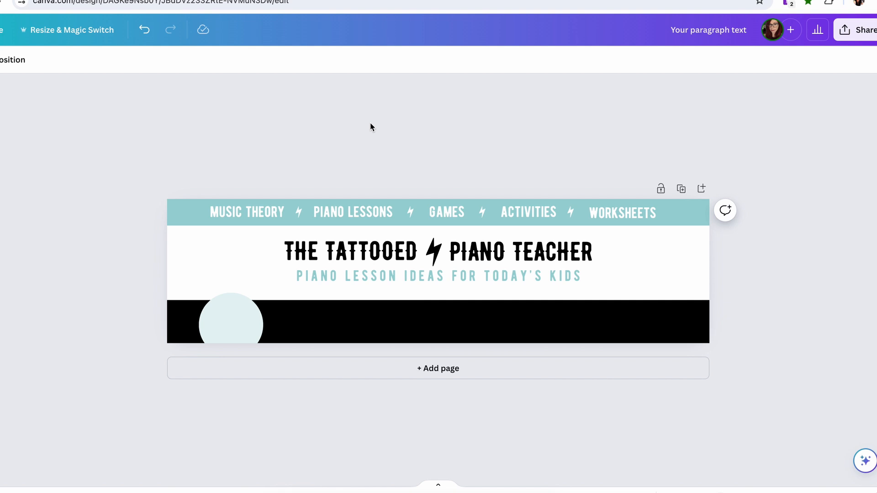
Add the summer Color by Note worksheet from the uploads and place it, reduced and tilted, at the banner's right end
left_click(208, 269)
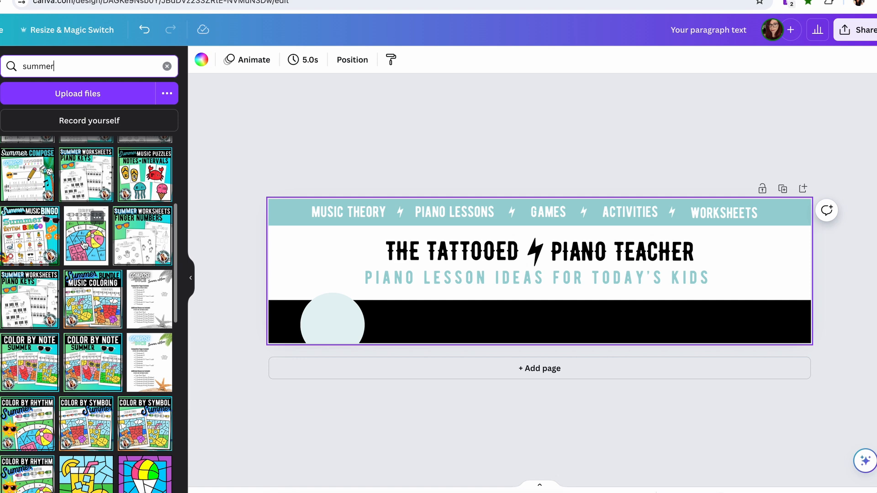
left_click(84, 244)
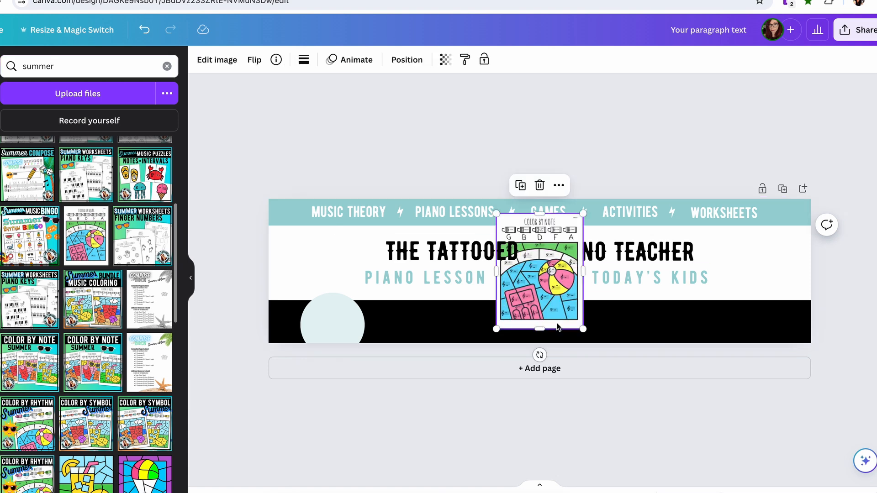
left_click_drag(548, 310, 764, 317)
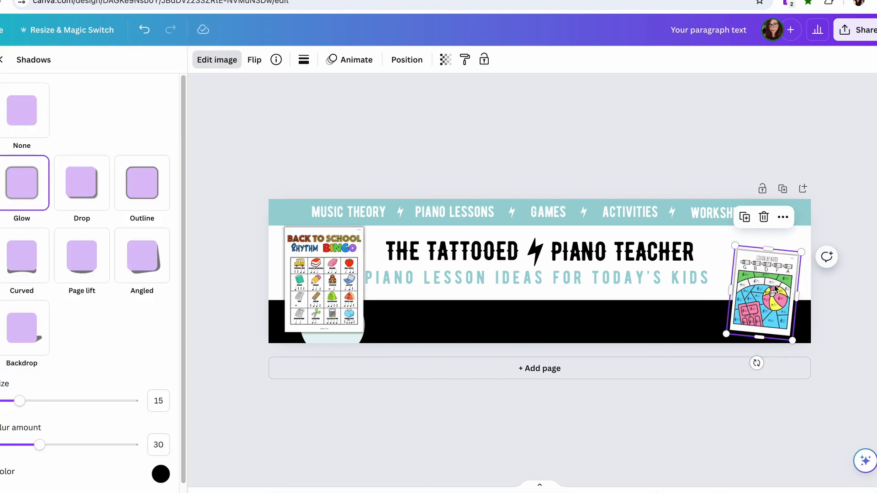
left_click_drag(778, 279, 777, 271)
Shrink and tilt the Back to School Rhythm Bingo sheets at the banner's left end, and bring the pale circle in front of them
left_click(359, 332)
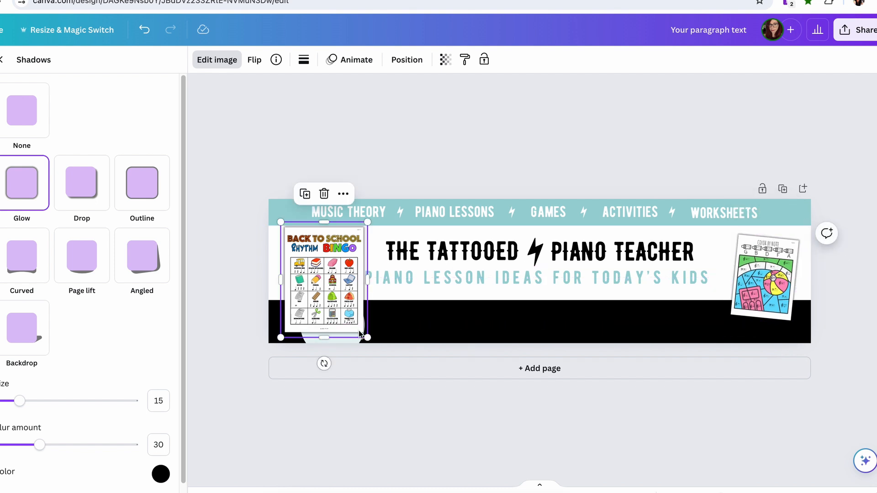
left_click_drag(369, 337, 320, 339)
left_click_drag(310, 261, 316, 269)
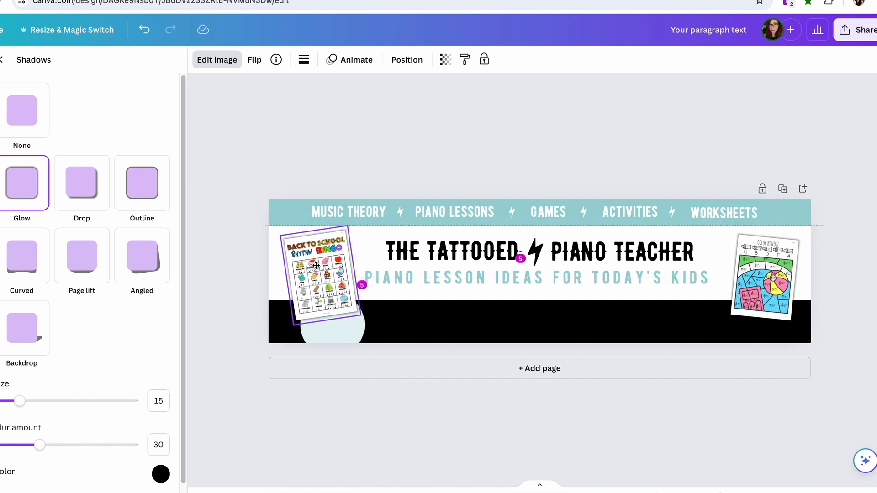
left_click(342, 336)
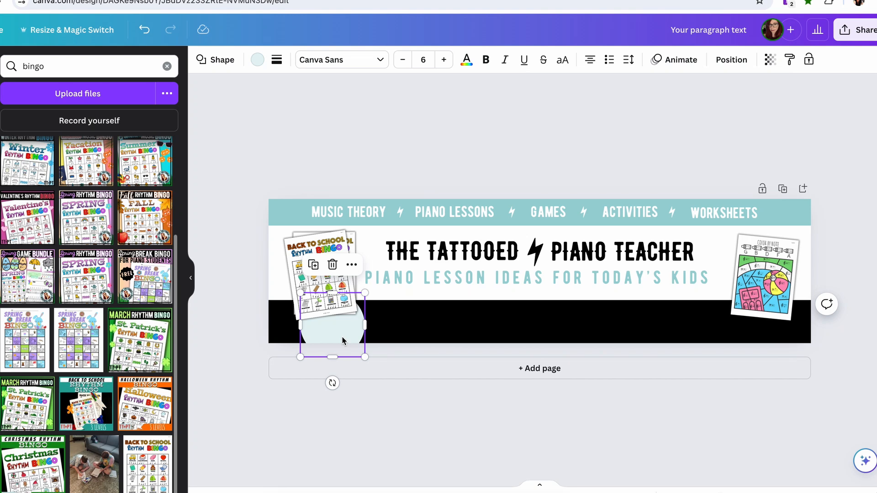
key("ctrl+bracketright")
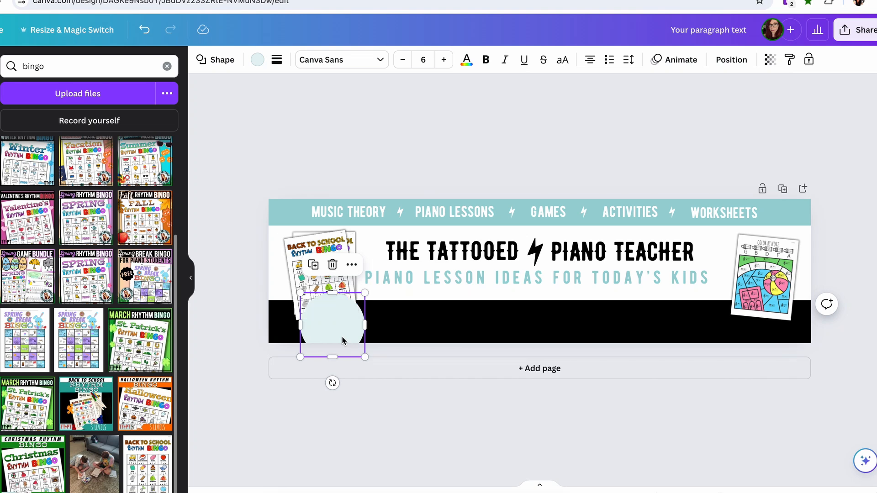
left_click(226, 211)
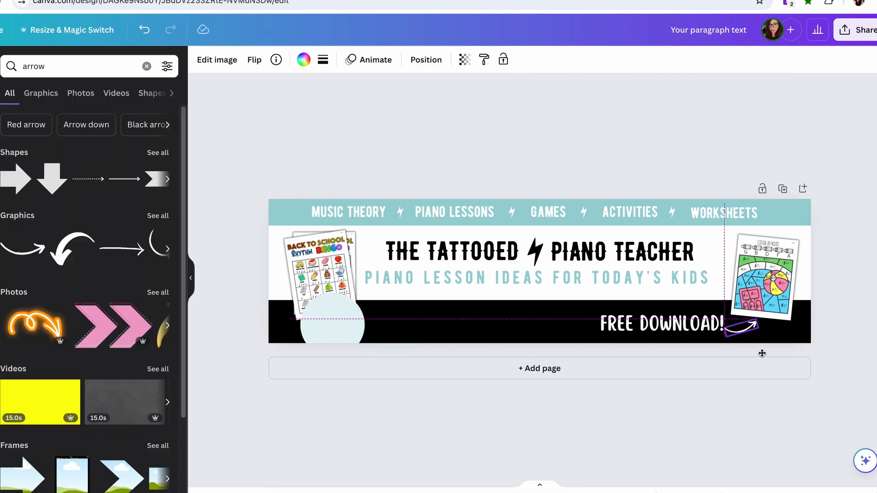
Place a curved white arrow after "FREE DOWNLOAD!" in the black band, and enlarge the Color by Note sheet to about 167 x 223 and the bingo sheets
left_click_drag(814, 354, 762, 354)
left_click_drag(762, 353, 762, 352)
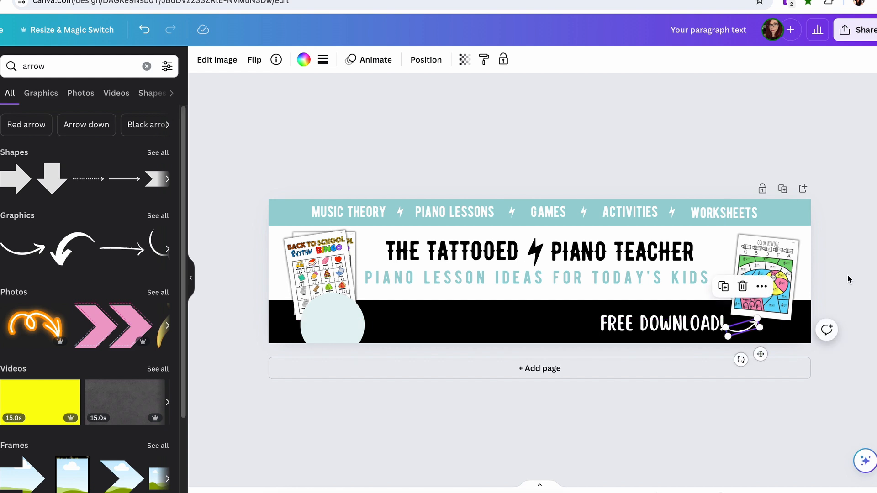
left_click(789, 259)
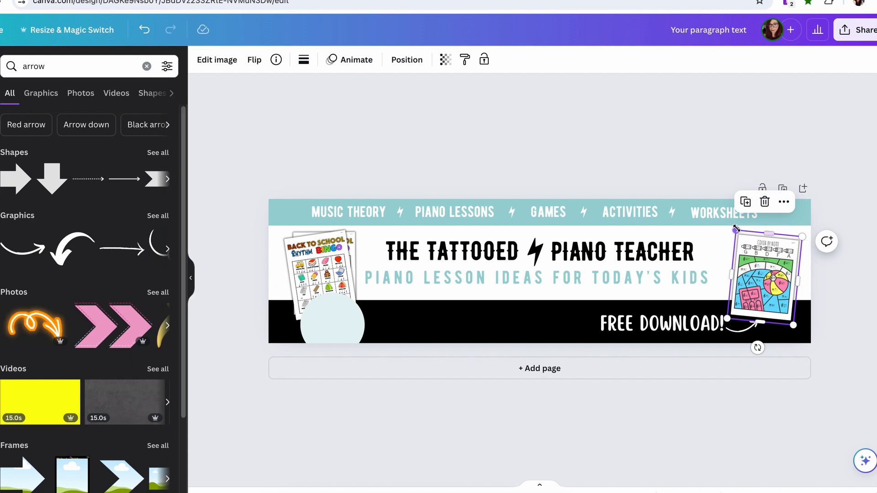
left_click_drag(734, 229, 724, 218)
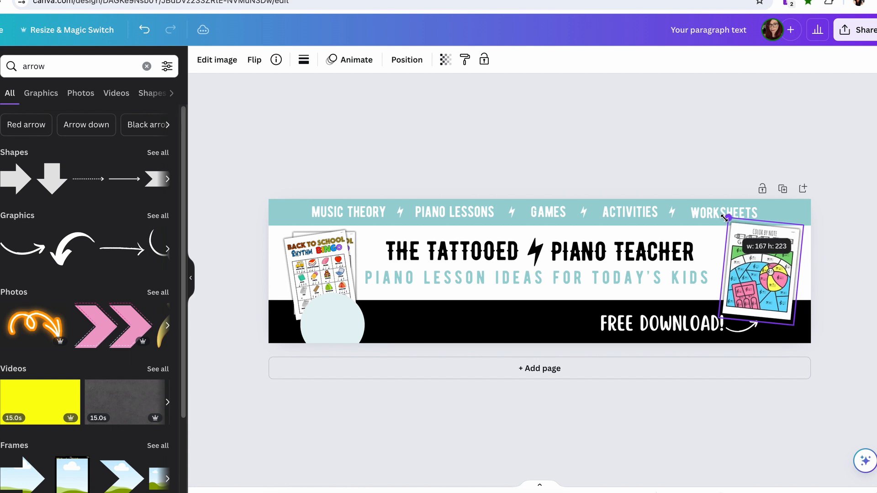
left_click(333, 255)
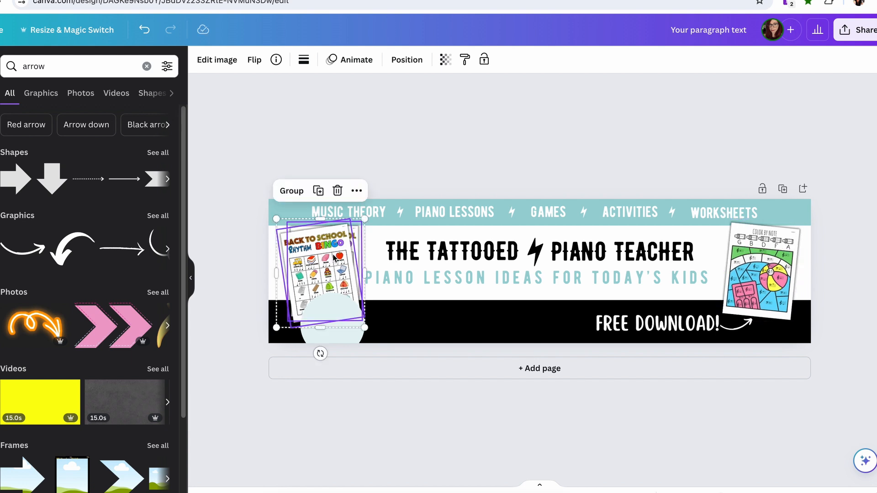
left_click(216, 160)
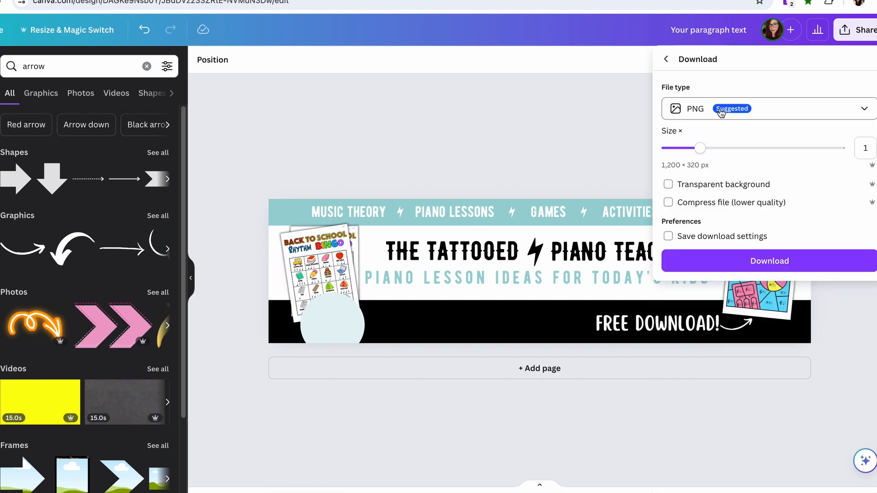
Download the banner as a 1,200 x 320 px PNG and save it as the Teachers Pay Teachers store cover photo
left_click(743, 267)
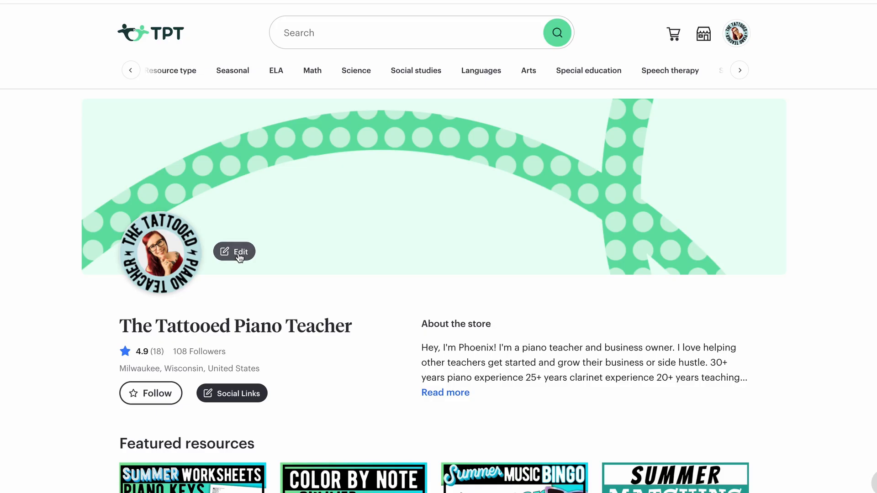
left_click(238, 252)
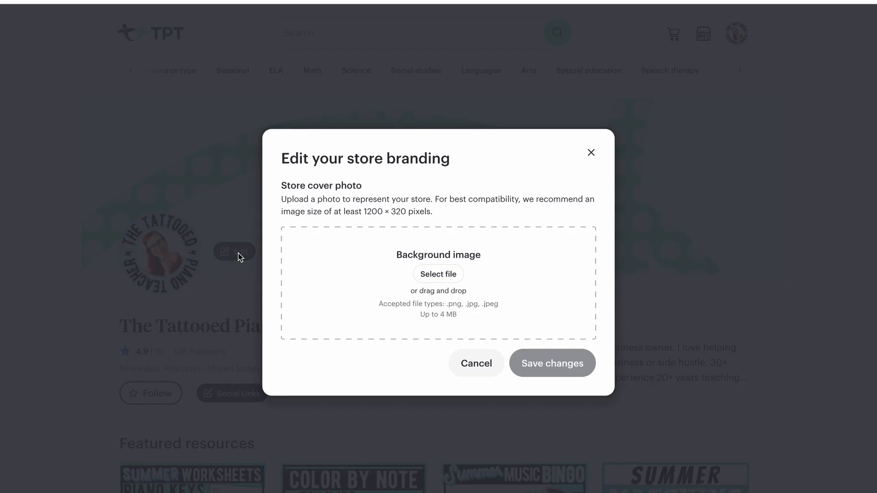
left_click(539, 364)
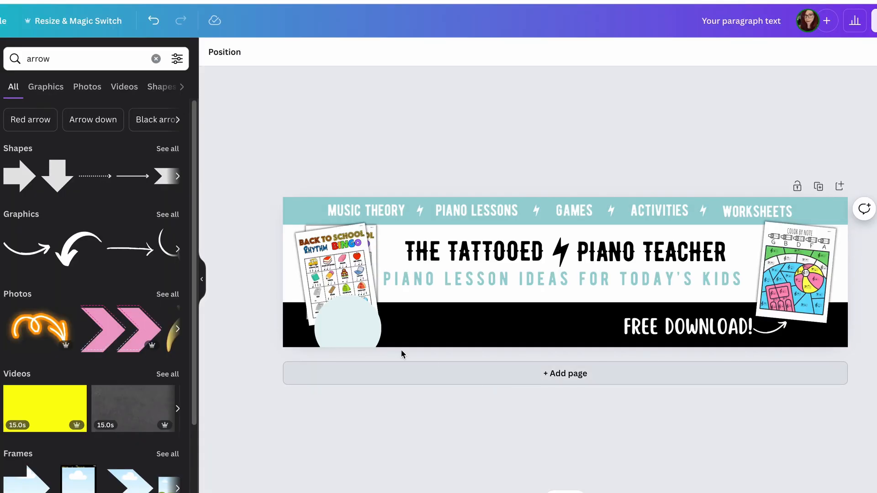
In the Canva banner, delete the pale placeholder circle and change the background to the light teal #EEF9F9
left_click(344, 329)
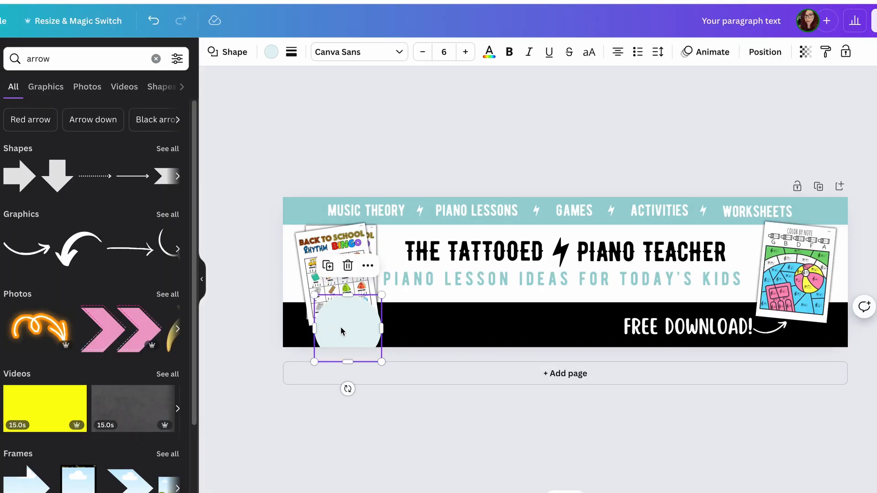
key("Delete")
left_click(290, 293)
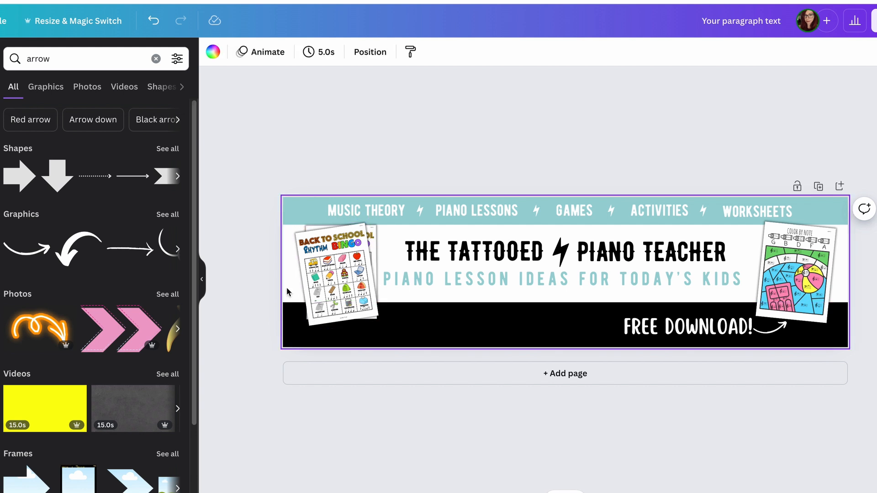
left_click(213, 54)
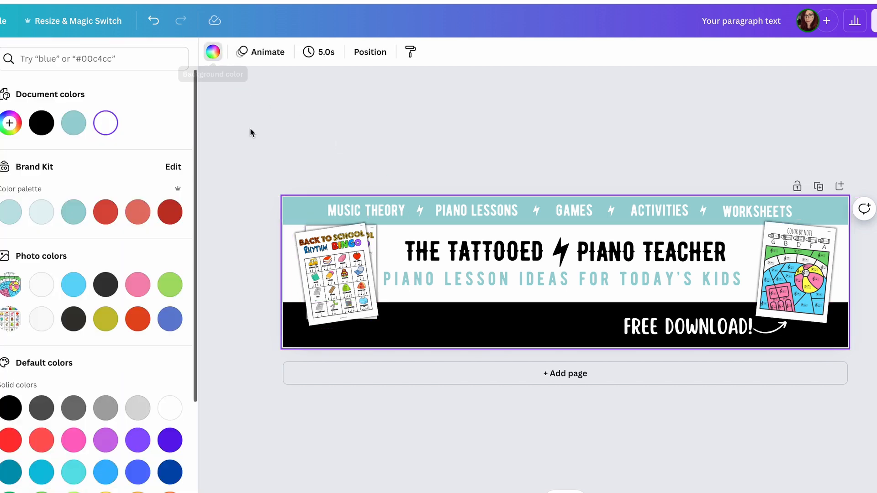
left_click(40, 214)
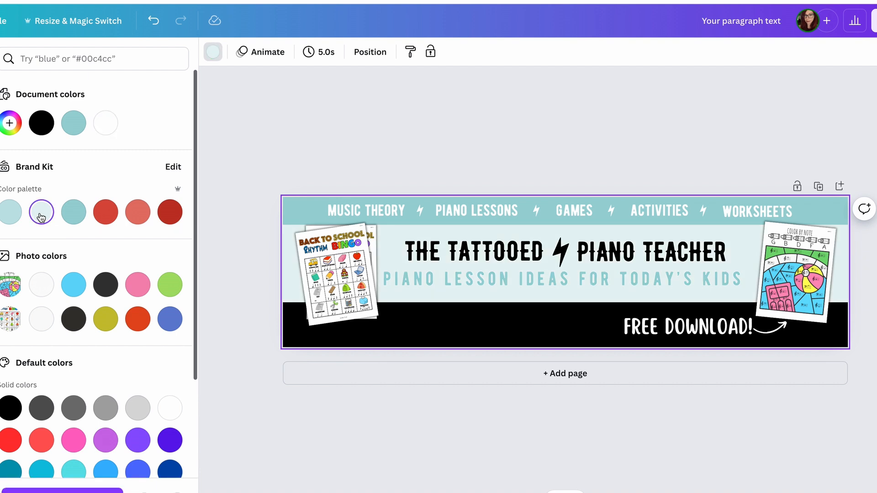
left_click(12, 122)
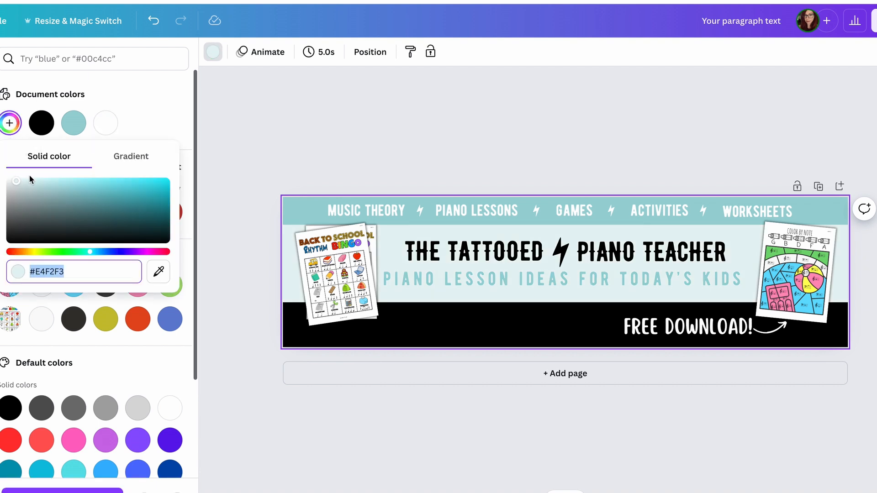
left_click_drag(17, 181, 13, 181)
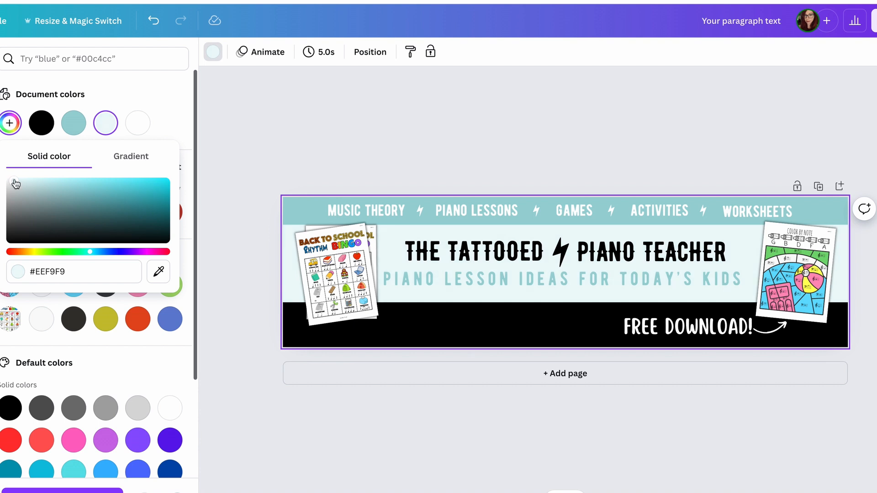
Change the "Piano Lesson Ideas for Today's Kids" tagline to the darker teal #61B3B7 and open the banner's share options
left_click(445, 279)
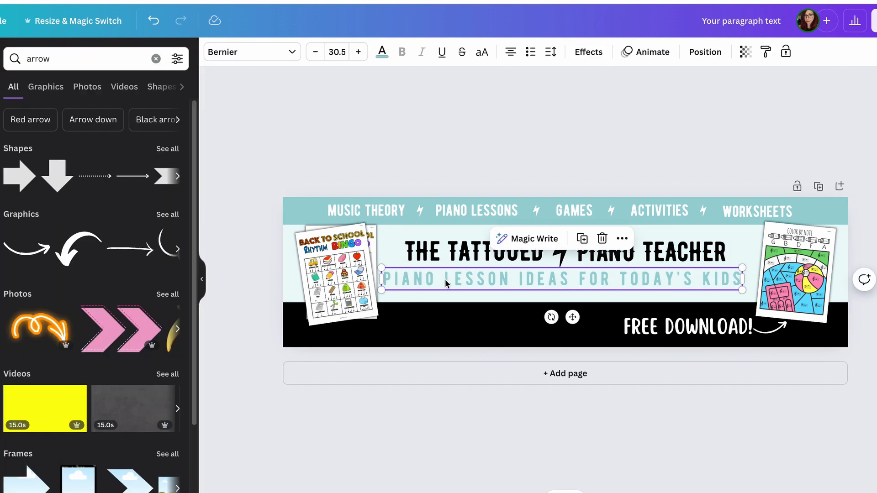
left_click(383, 52)
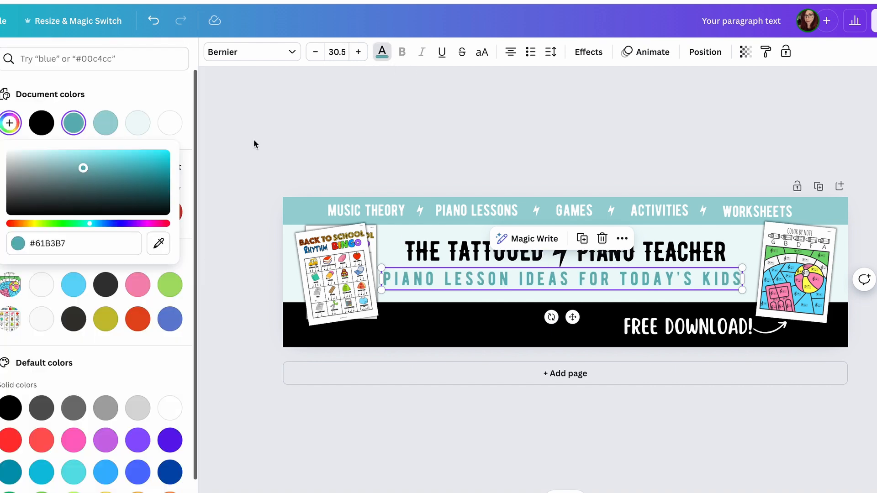
key("Escape")
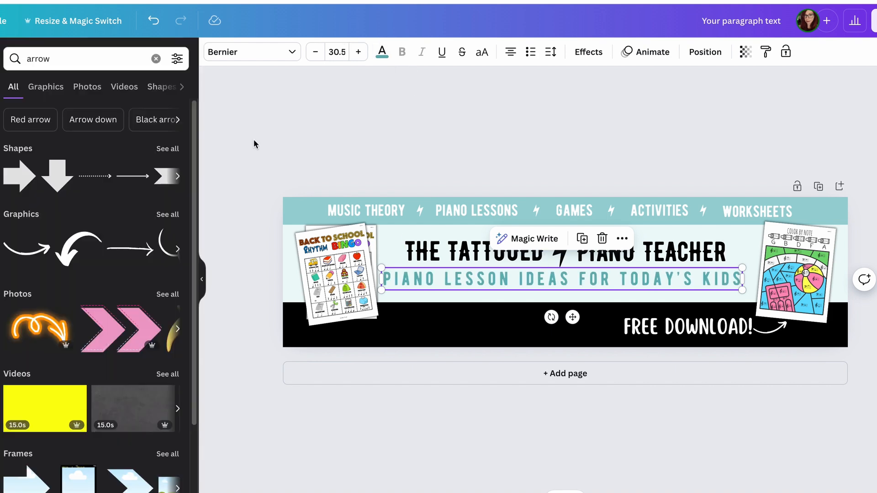
left_click(380, 112)
left_click(874, 21)
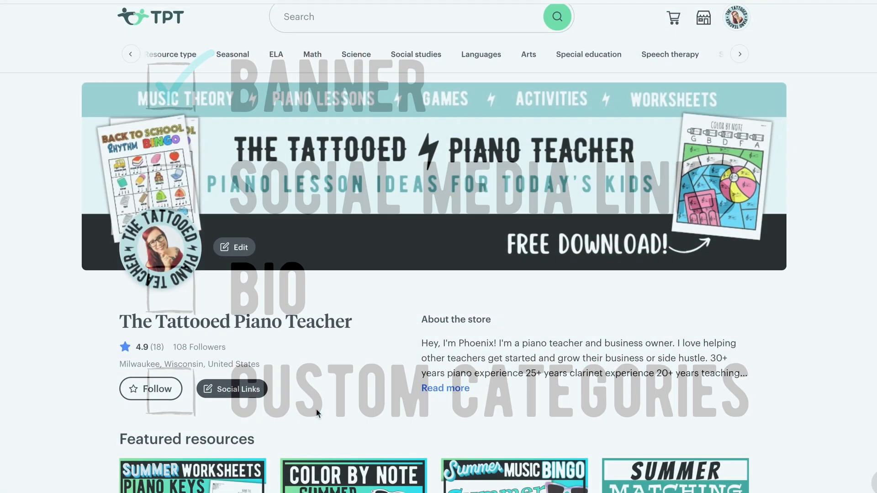
On the Teachers Pay Teachers store page, add the Facebook, Instagram, Pinterest and TikTok social links and save them
scroll(316, 410, "down", 4)
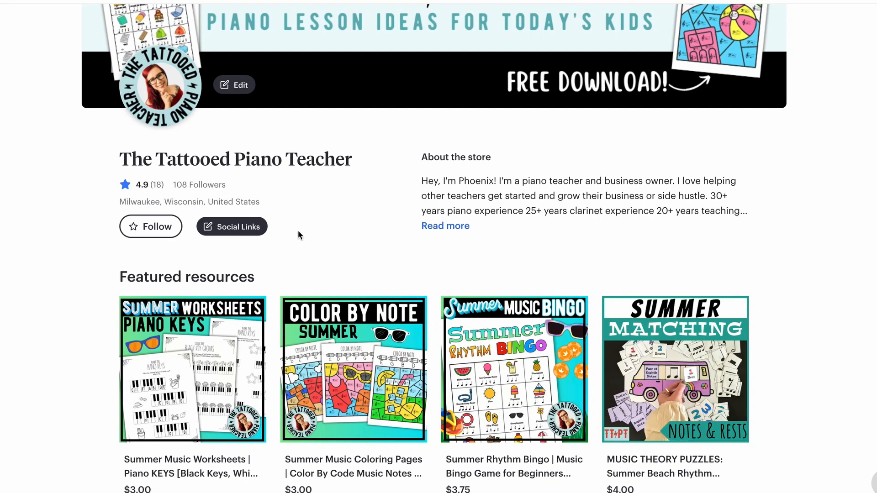
left_click(218, 229)
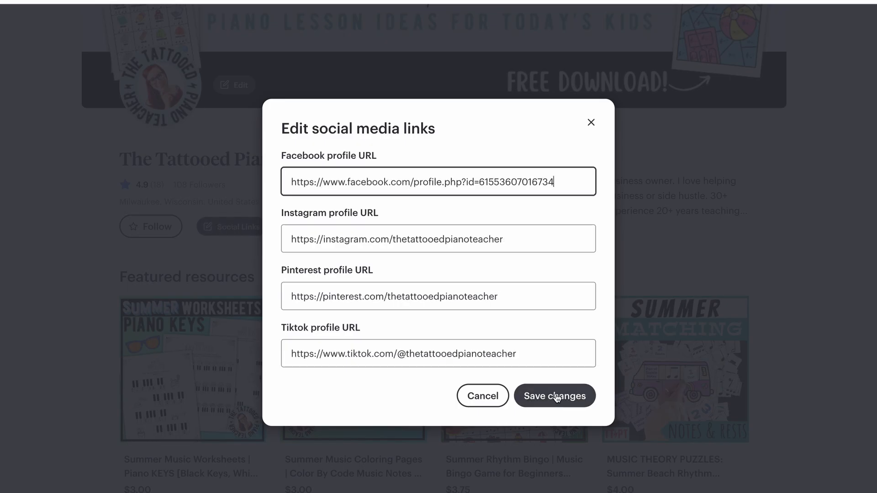
left_click(568, 396)
scroll(361, 272, "up", 4)
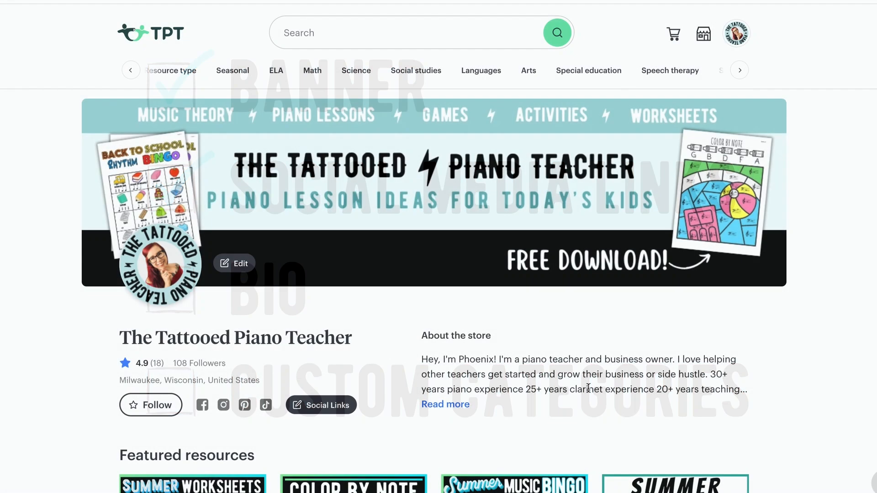
Open the full About the store biography from the store page's introduction
scroll(588, 388, "down", 3)
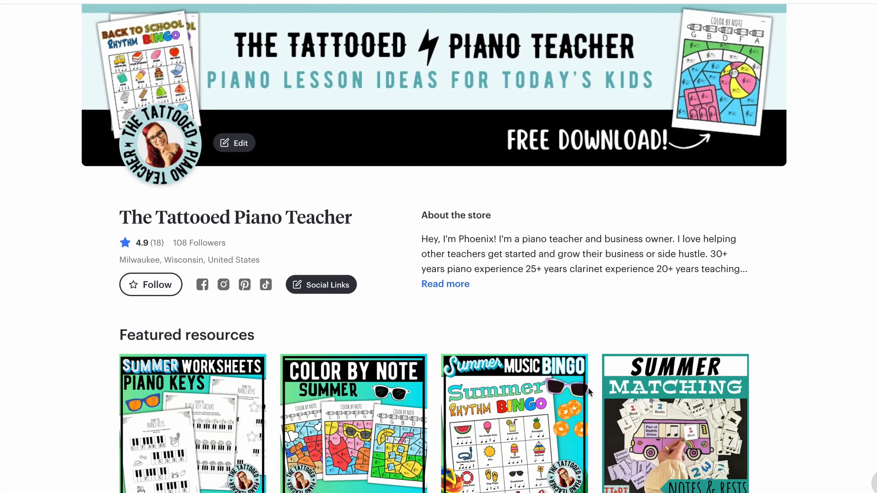
scroll(588, 388, "up", 1)
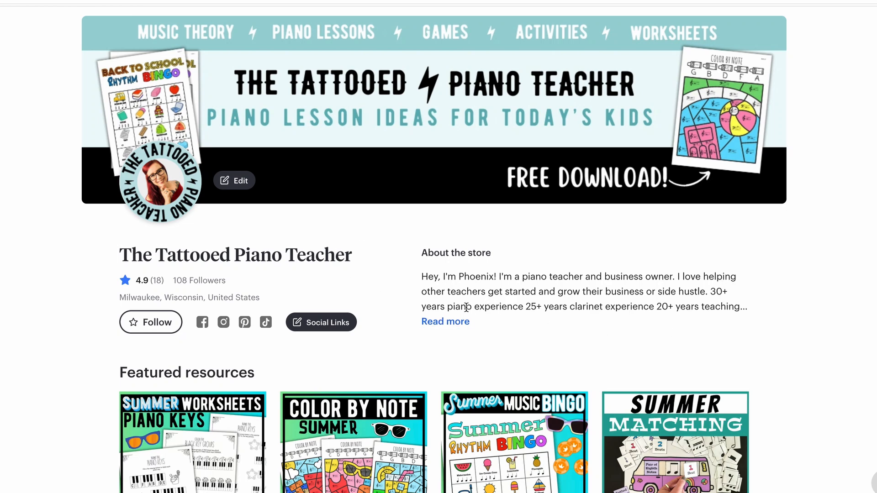
scroll(721, 374, "up", 2)
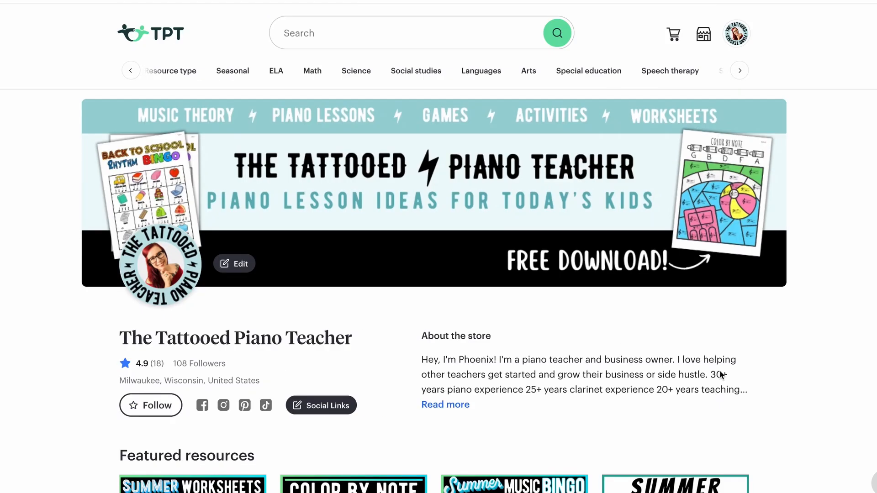
left_click(450, 406)
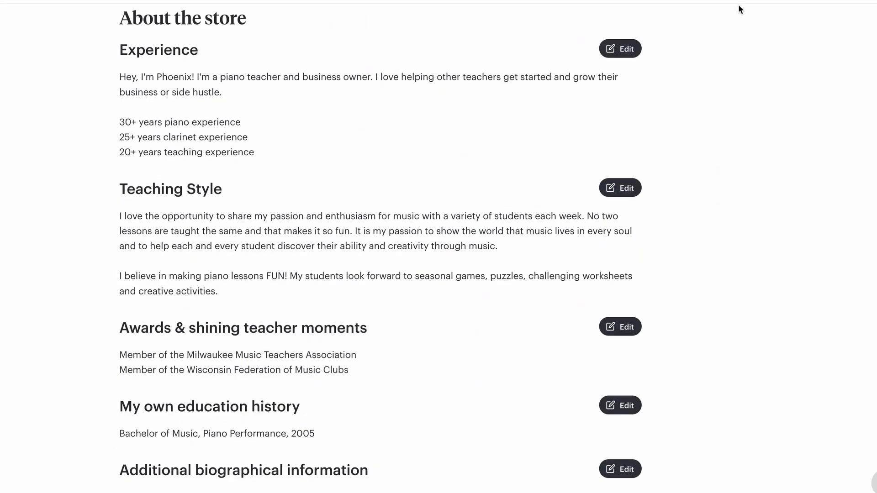
Replace the store's Experience text with the welcome bio covering the Piano Skill Set method books and thetattooedpianoteacher.com freebies, and save it
left_click(627, 49)
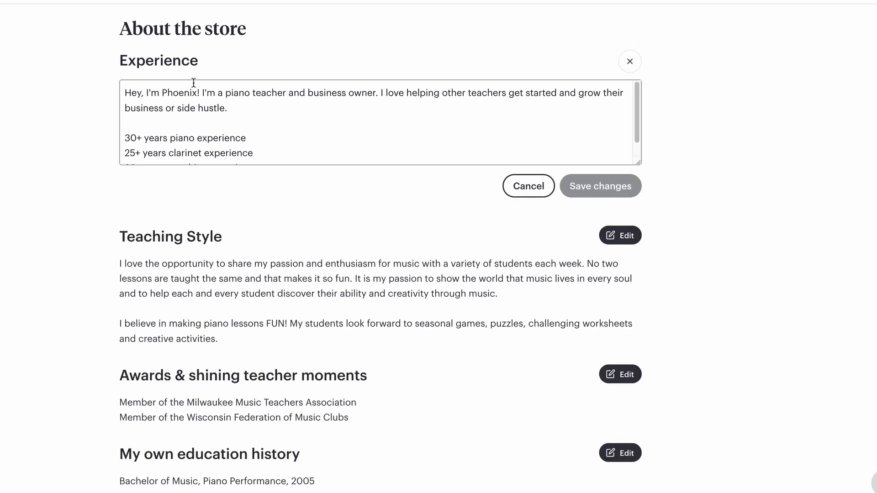
left_click_drag(201, 91, 276, 151)
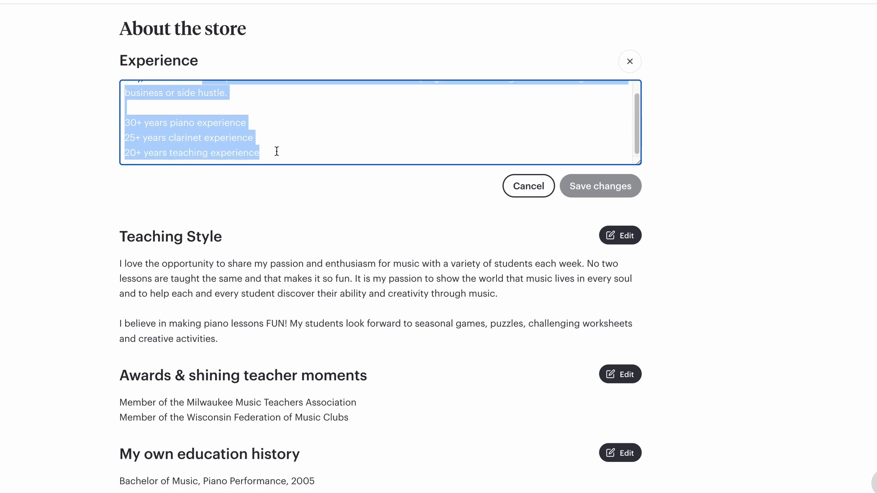
type("Hey, I'm Phoenix!")
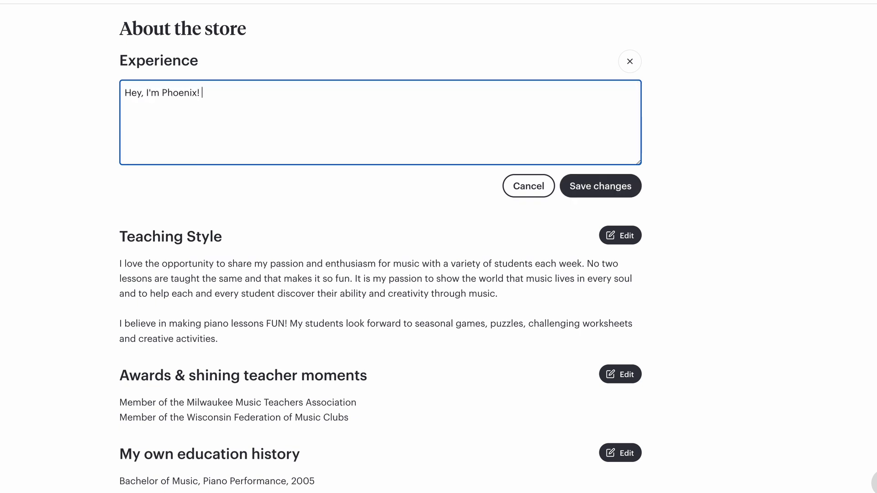
key("ctrl+a")
type("Welcome! I'm Phoenix [The Tattooed Piano Teacher]--music studio owner, blogger, YouTuber, and author of the Piano Skill Set method books.  I love creating engaging activities that make learning music theory more fun and accessible for my piano students.  Be sure to check out my website [thetattooedpianoteacher.com] for freebies, ideas, and resources.")
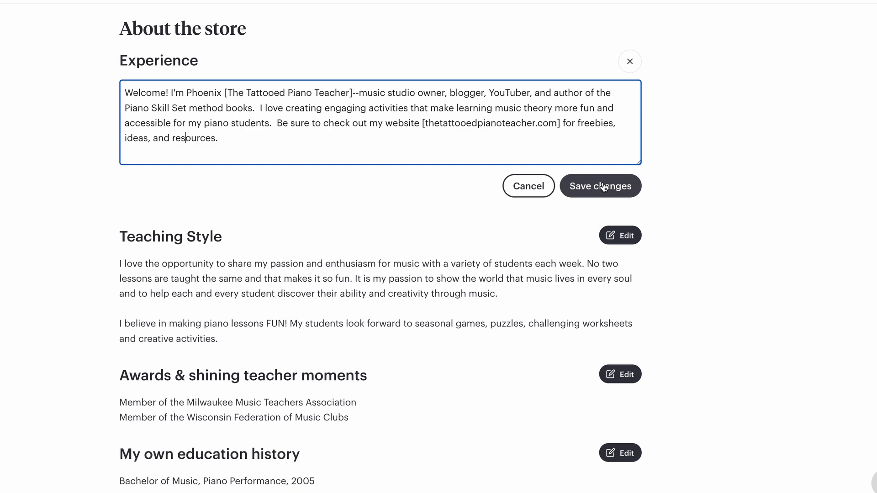
left_click(604, 187)
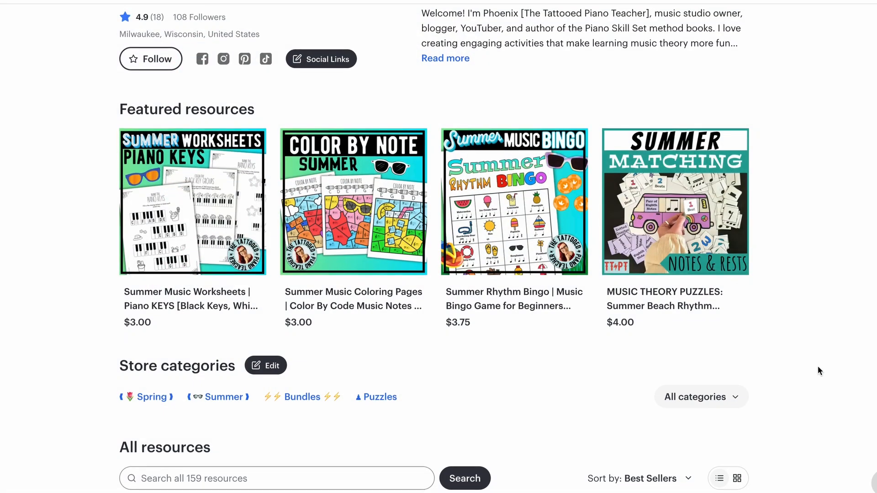
Open the store's custom categories for editing and remove the decorative brackets around the Spring category, keeping its tulip emoji
scroll(818, 370, "down", 8)
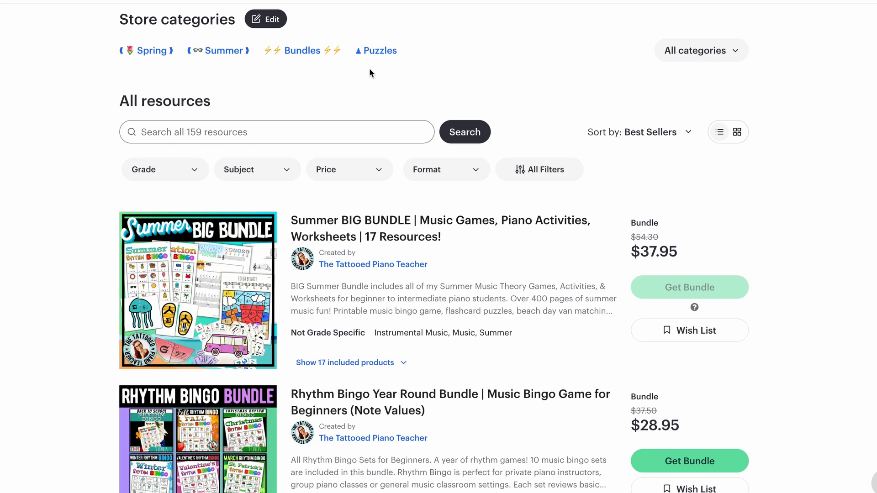
scroll(512, 69, "up", 1)
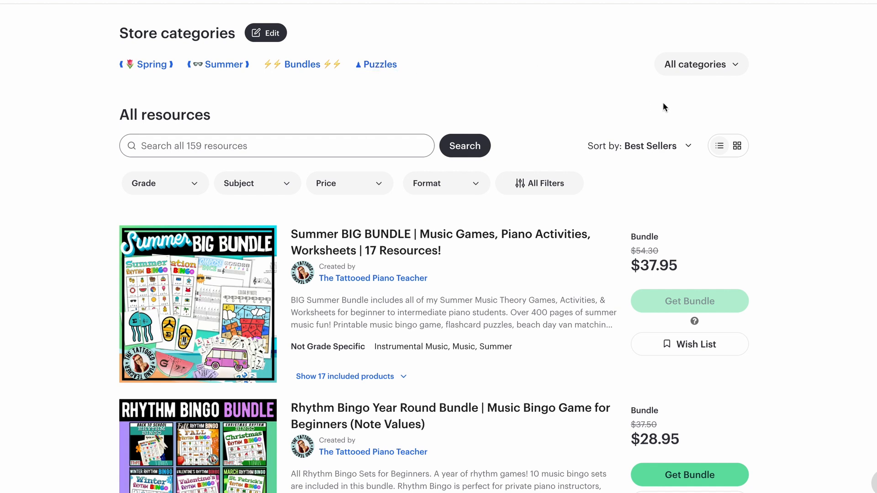
scroll(726, 226, "down", 1)
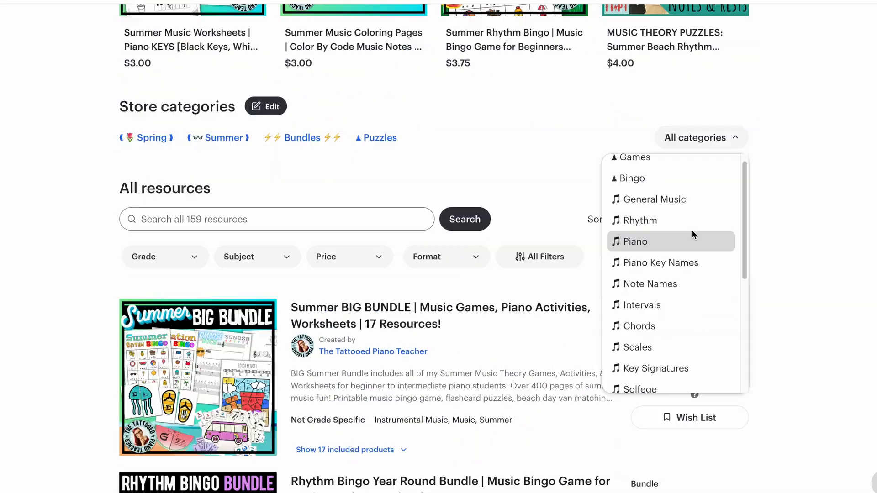
scroll(694, 235, "up", 1)
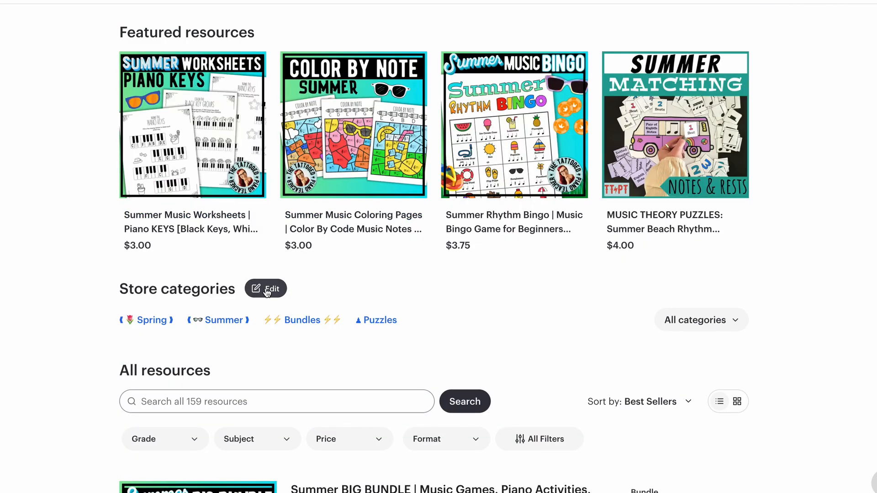
left_click(268, 291)
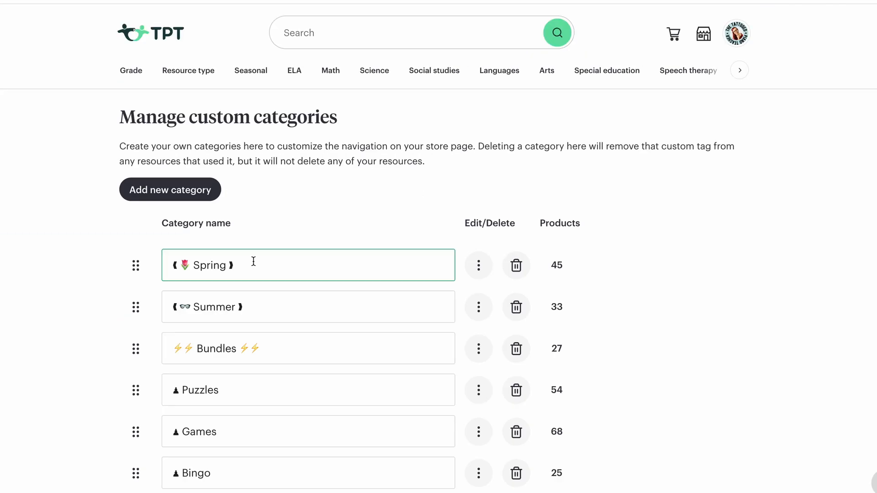
key("BackSpace")
key("BackSpace")
left_click(183, 267)
key("BackSpace")
key("BackSpace")
Move the Spring category from the start of the custom category list down below the music topic categories
left_click(135, 269)
left_click_drag(136, 271, 176, 356)
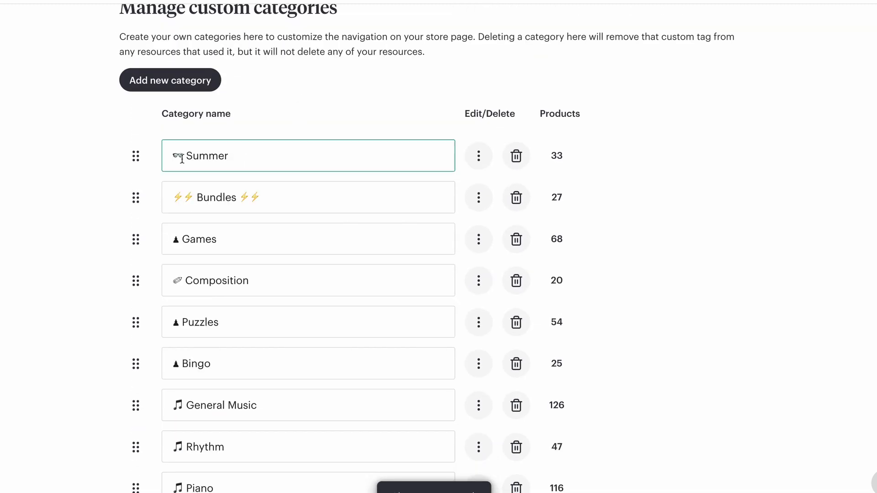
scroll(64, 268, "down", 8)
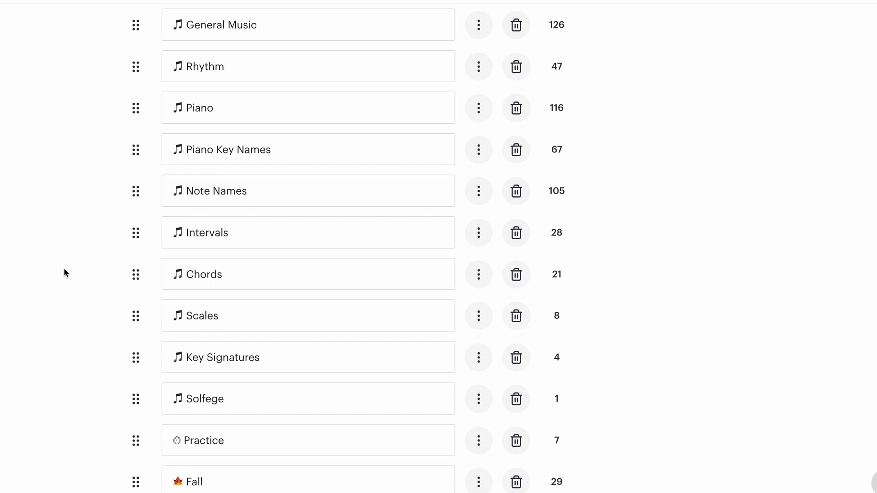
scroll(64, 273, "up", 10)
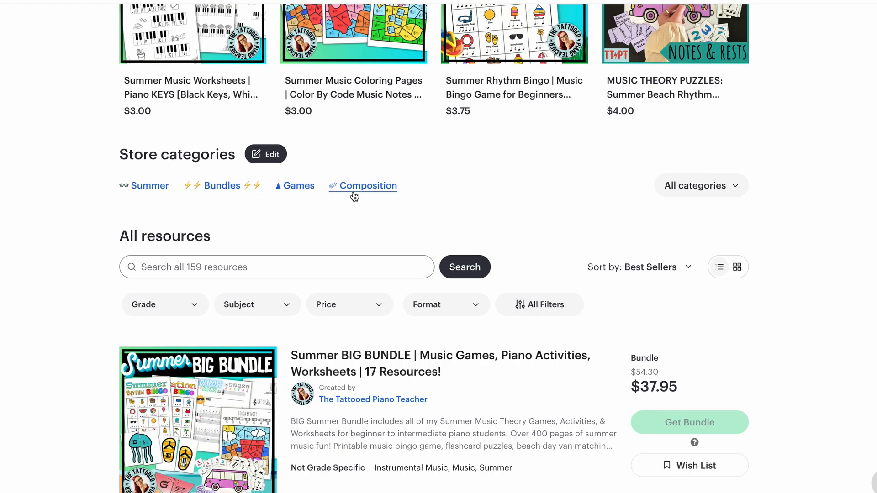
Open the full list of store categories on the store page and look through the custom categories
left_click(702, 186)
scroll(712, 335, "down", 5)
scroll(712, 334, "down", 3)
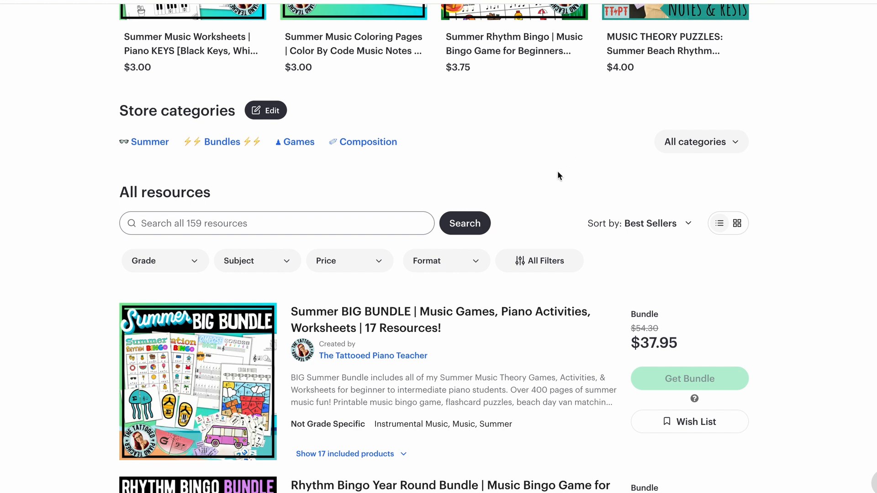
Review the redesigned store page, including the resource listings, banner, social links and About the store introduction
scroll(555, 177, "down", 2)
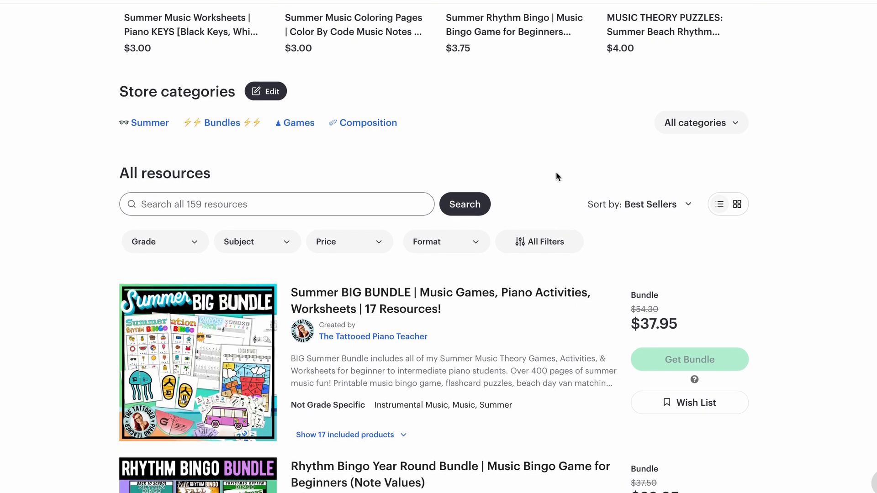
scroll(580, 276, "down", 8)
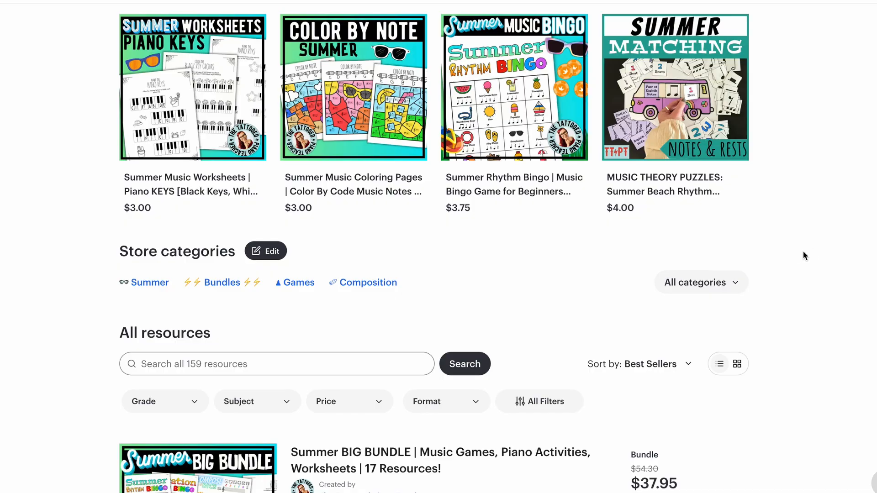
scroll(813, 252, "down", 20)
scroll(813, 259, "down", 14)
scroll(815, 259, "up", 11)
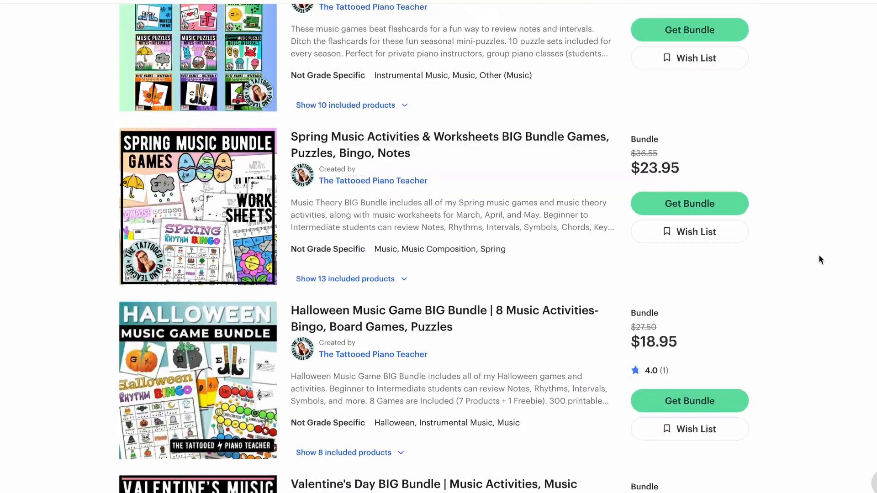
scroll(820, 254, "up", 15)
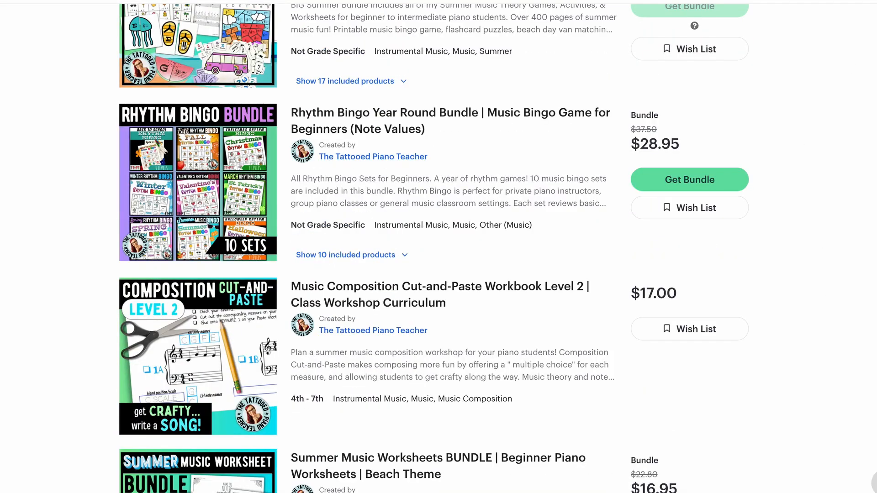
scroll(834, 147, "up", 15)
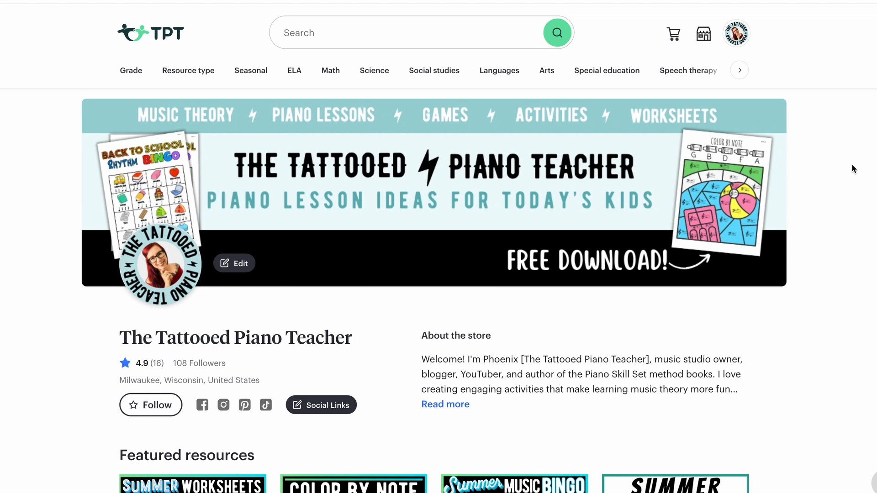
scroll(818, 281, "down", 2)
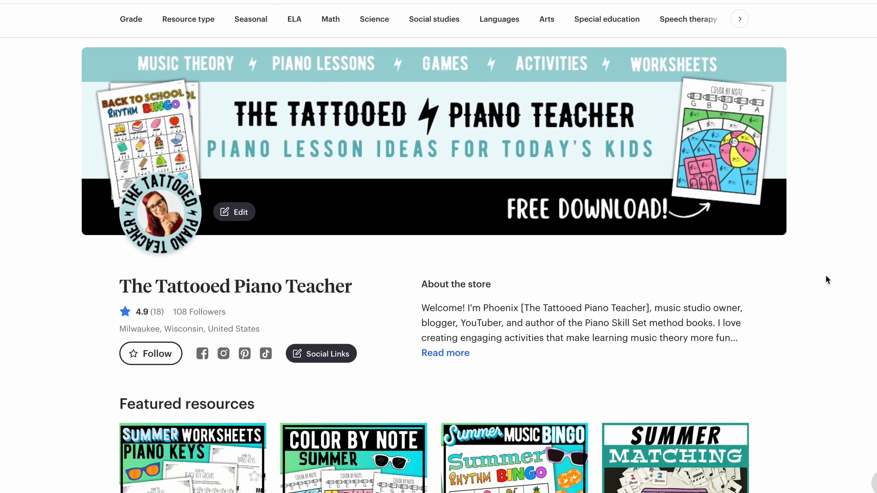
scroll(831, 274, "up", 2)
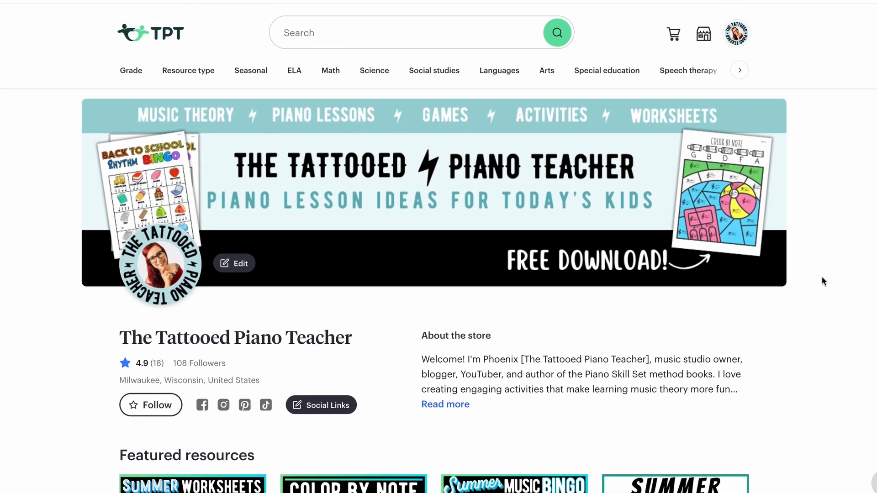